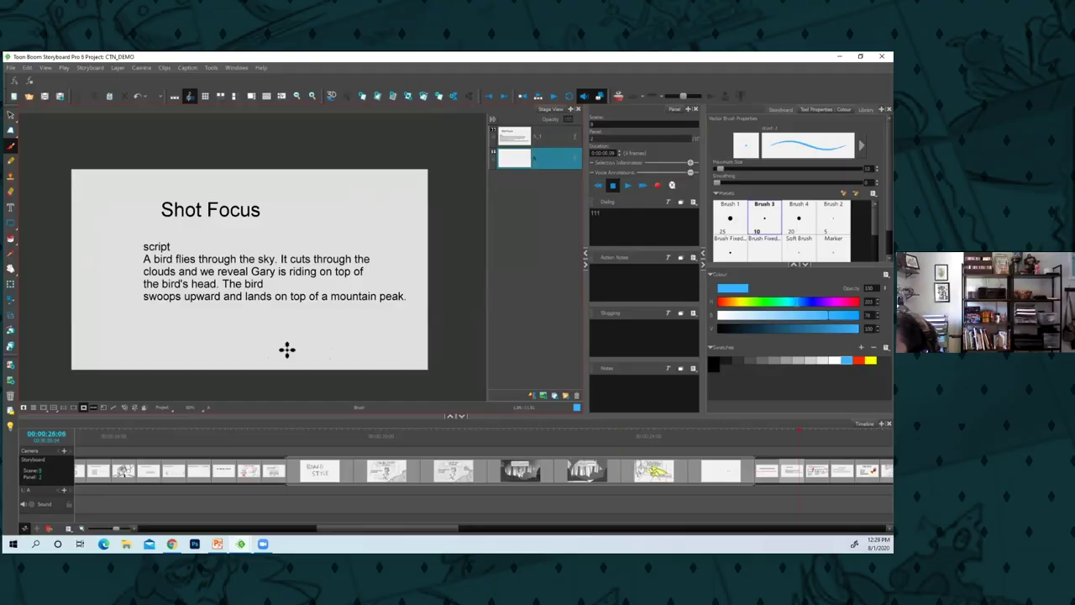
# Read the Shot Focus script panel and compare it with the following panel of three shot thumbnails
pyautogui.hotkey('alt', 's')
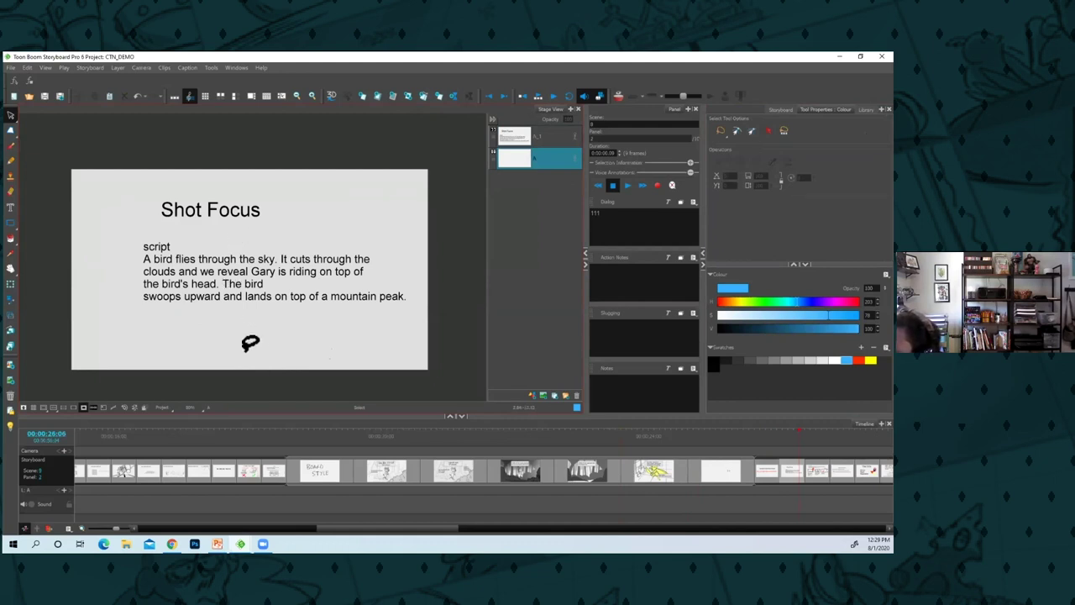
pyautogui.press('2')
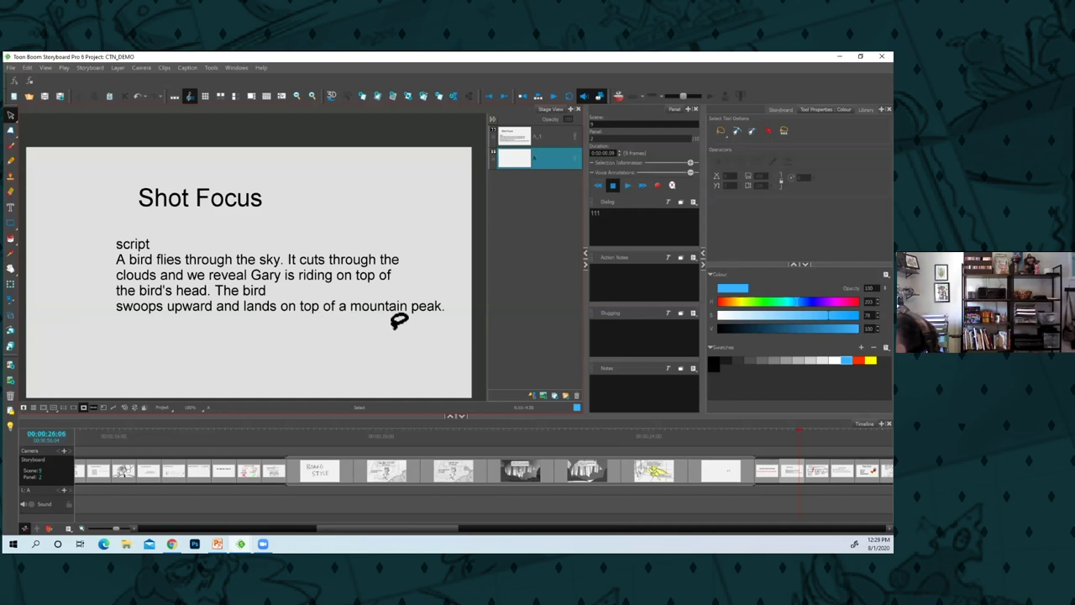
pyautogui.press('.')
pyautogui.press('.')
pyautogui.press('.')
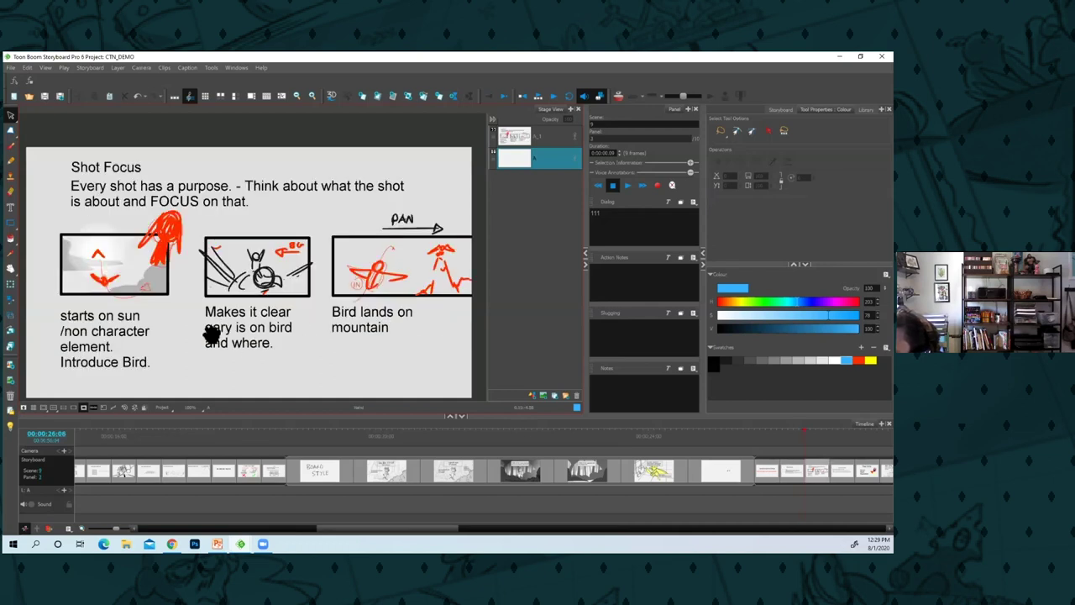
pyautogui.press(',')
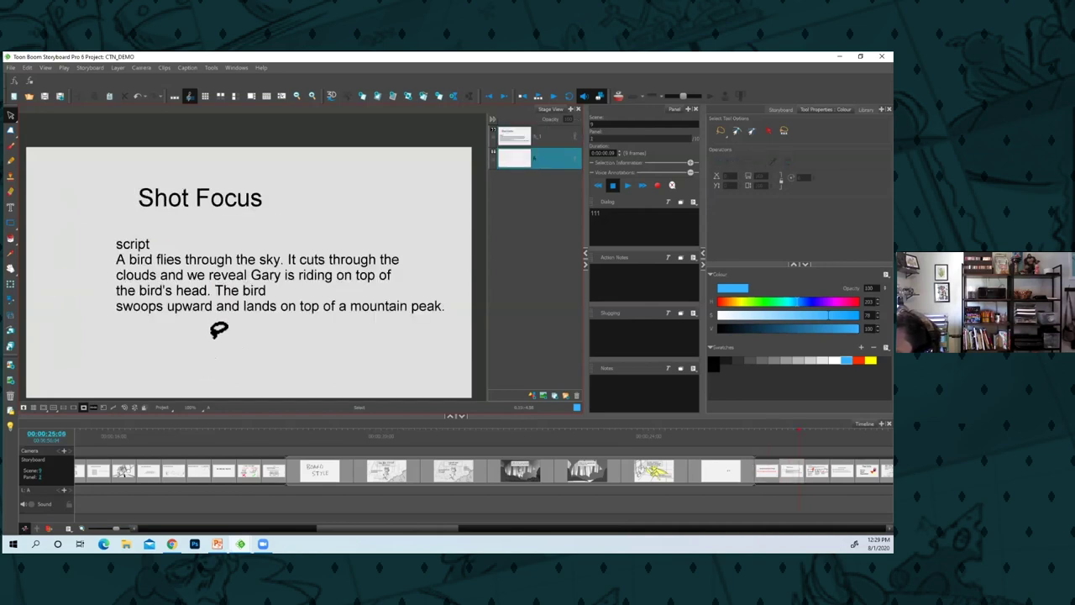
pyautogui.press('Right')
pyautogui.press('Left')
pyautogui.press('Right')
pyautogui.moveTo(210, 351); pyautogui.dragTo(252, 350)
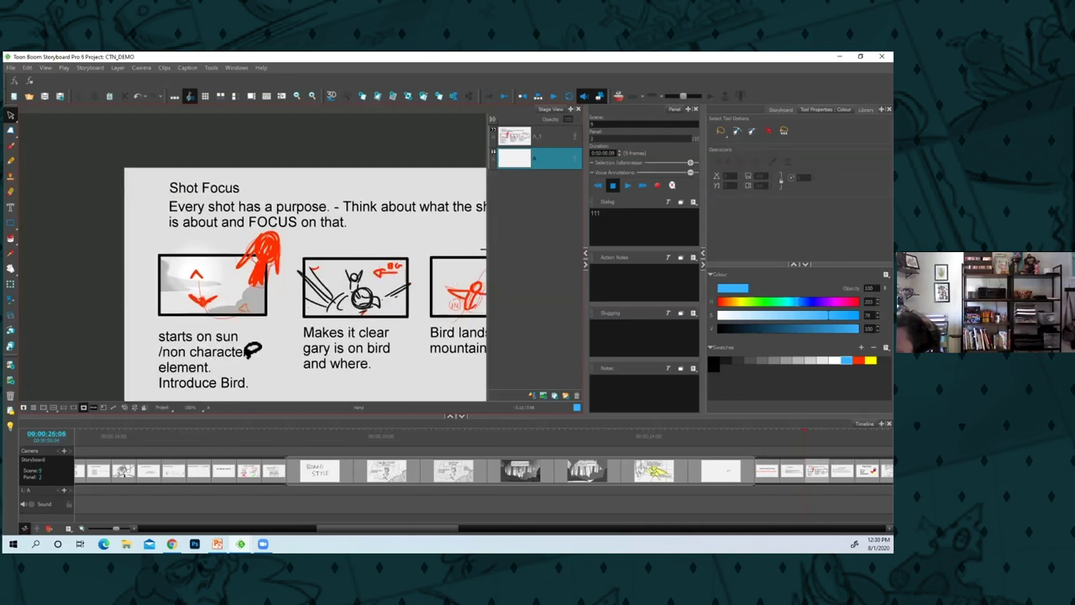
# Examine the first thumbnail up close, including its sun background, the bird sketches and the red flight path
pyautogui.press('2')
pyautogui.press('2')
pyautogui.press('2')
pyautogui.scroll(3, 220, 361)
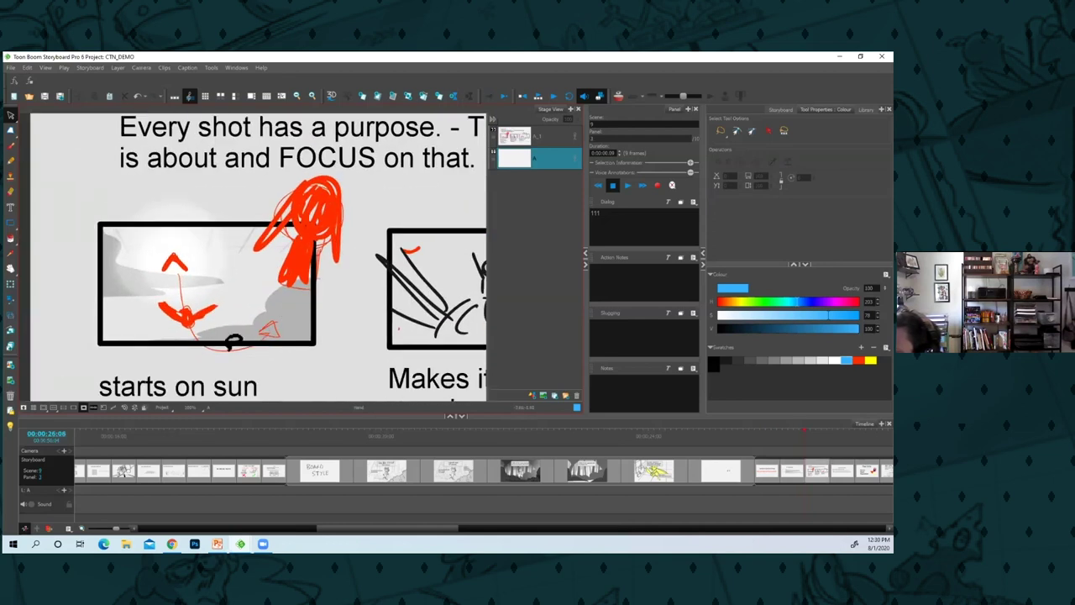
pyautogui.hotkey('alt', 'b')
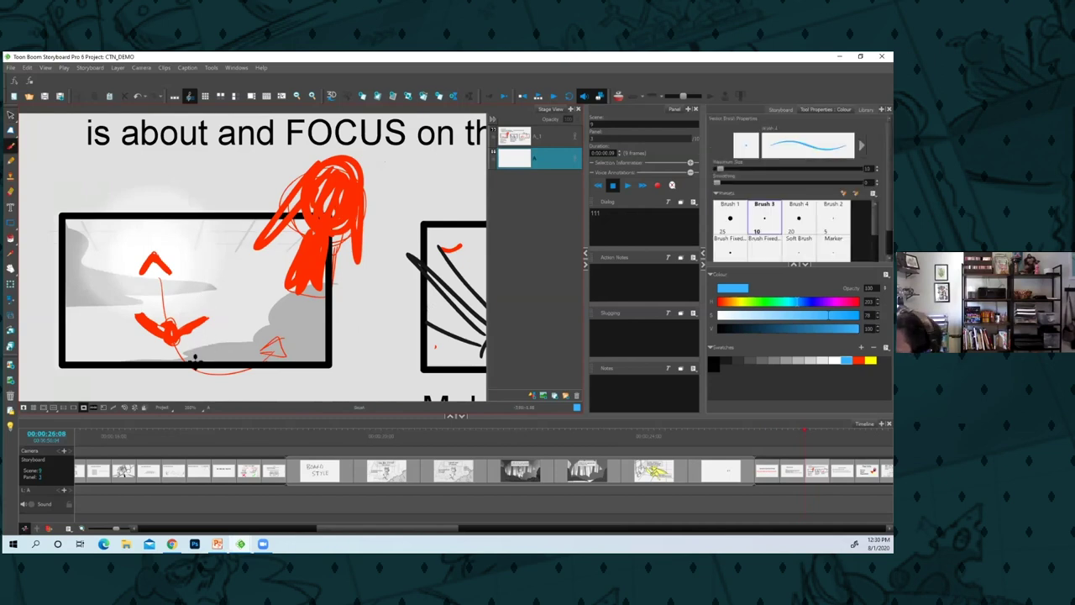
pyautogui.hotkey('alt', 's')
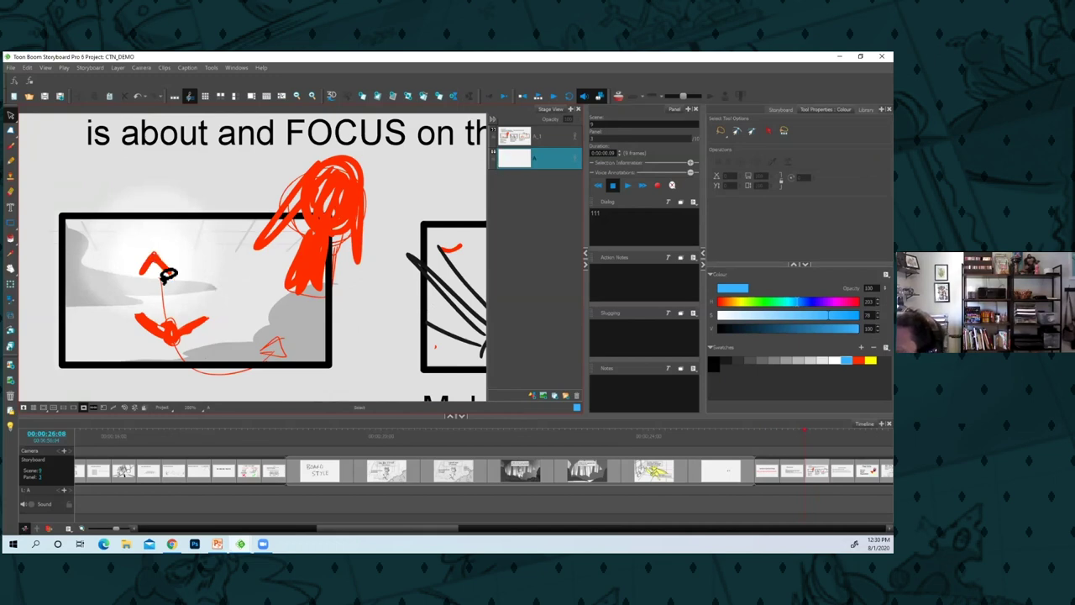
pyautogui.scroll(4, 200, 290)
pyautogui.scroll(2, 254, 291)
pyautogui.moveTo(255, 291); pyautogui.dragTo(351, 341)
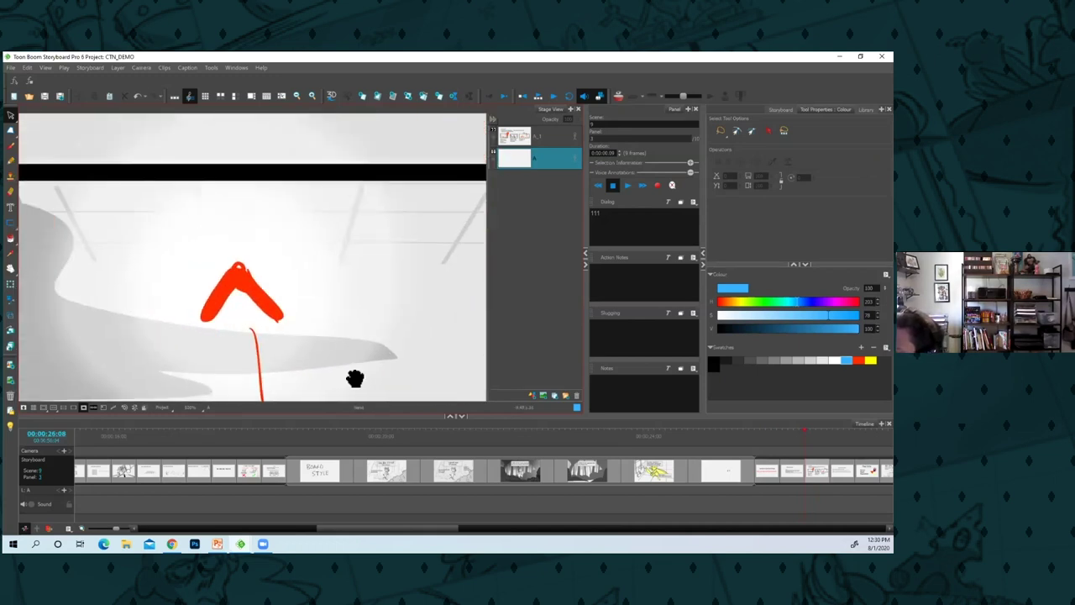
pyautogui.moveTo(355, 378); pyautogui.dragTo(344, 363)
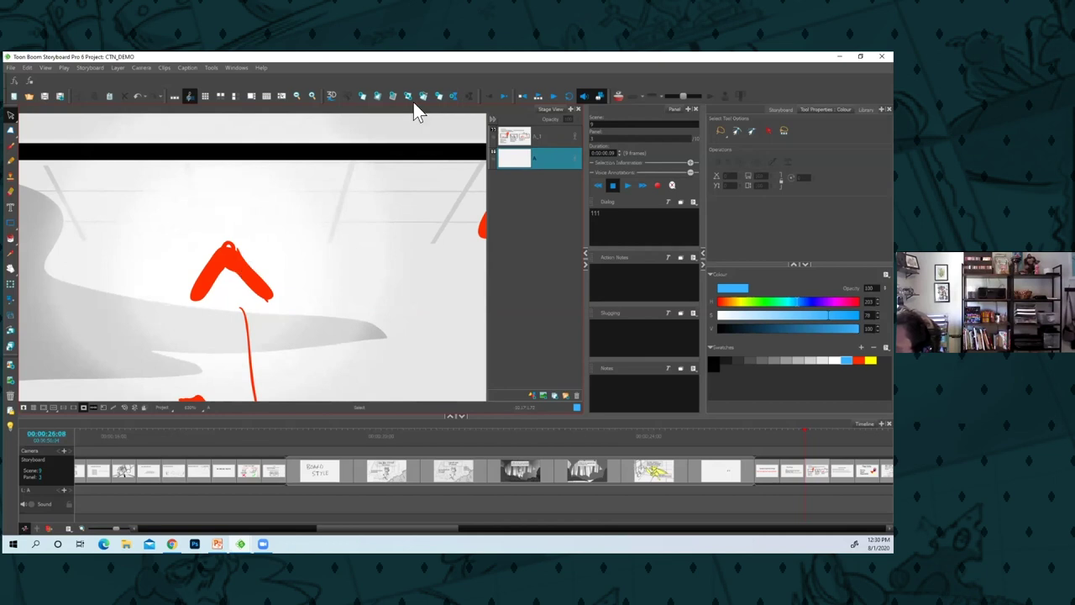
pyautogui.moveTo(344, 364); pyautogui.dragTo(338, 346)
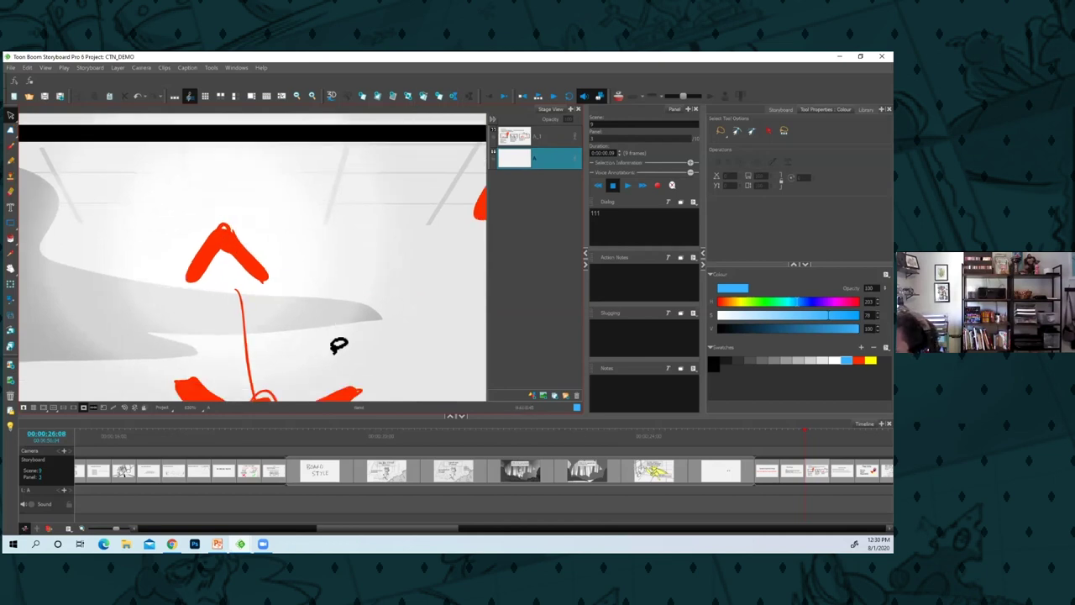
pyautogui.moveTo(340, 384); pyautogui.dragTo(346, 353)
pyautogui.press('1')
pyautogui.scroll(-5, 344, 357)
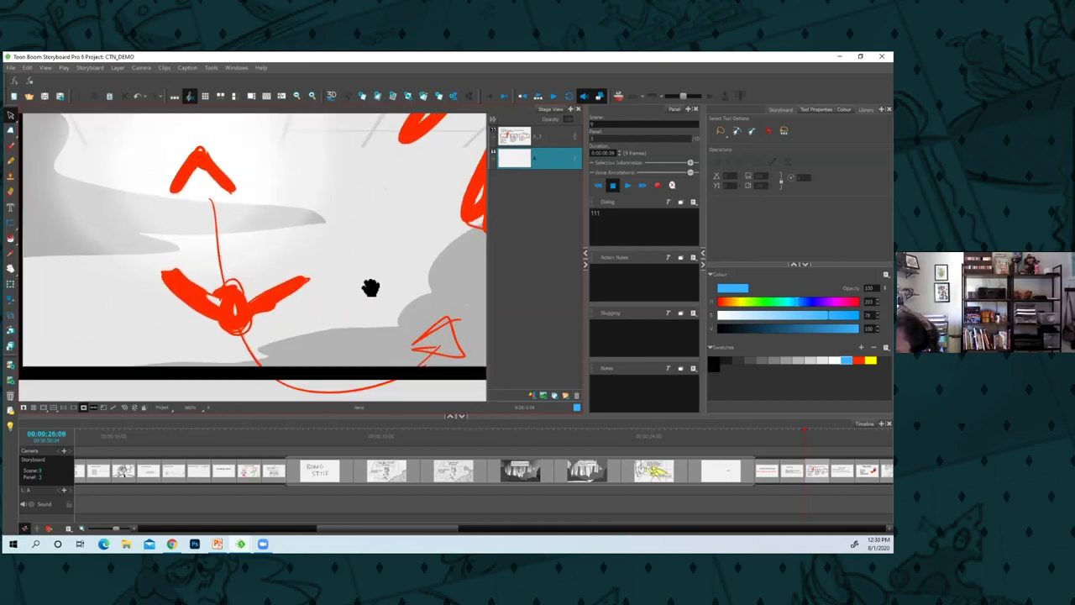
pyautogui.moveTo(328, 297); pyautogui.dragTo(331, 335)
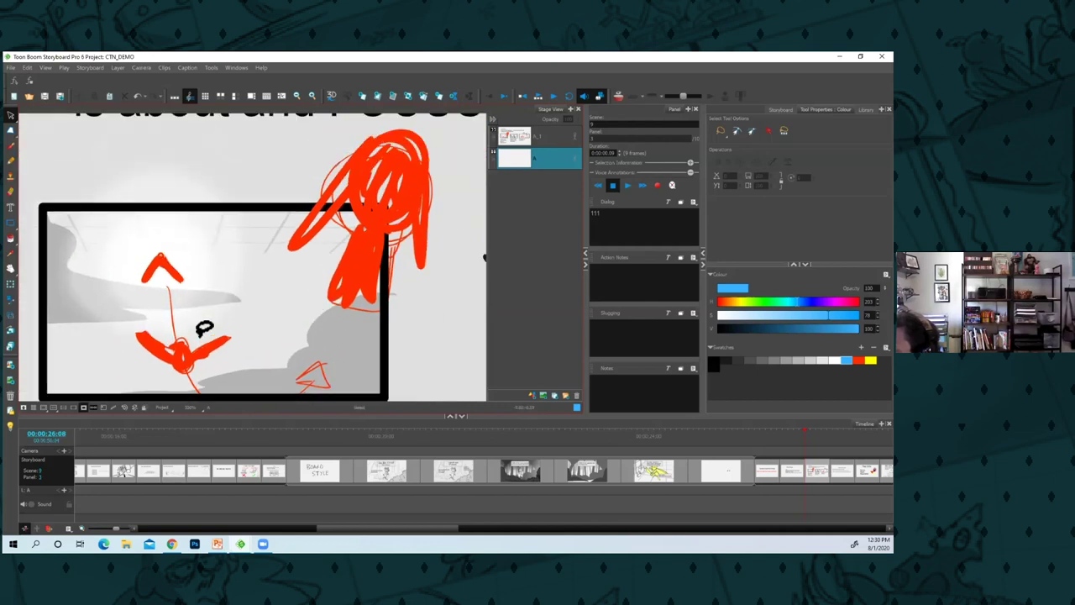
pyautogui.hotkey('alt', 'b')
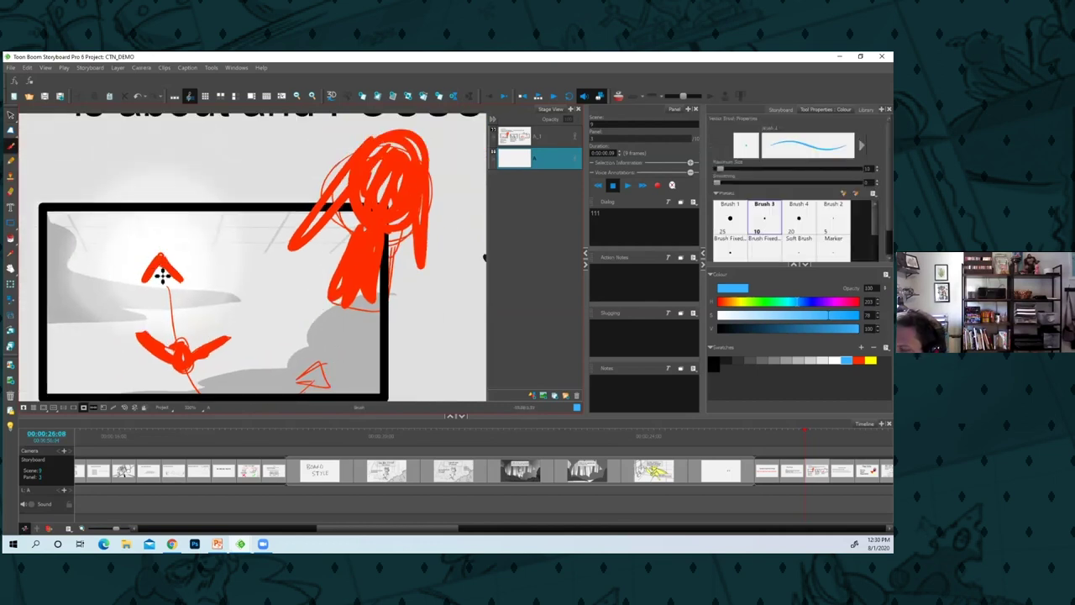
pyautogui.moveTo(300, 340); pyautogui.dragTo(303, 330)
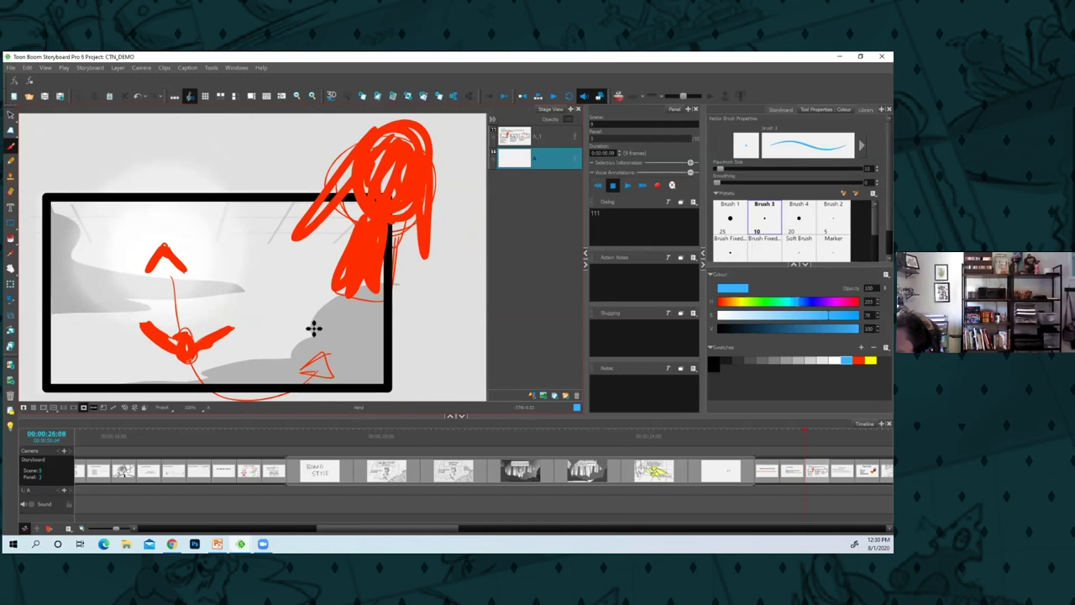
pyautogui.press('1')
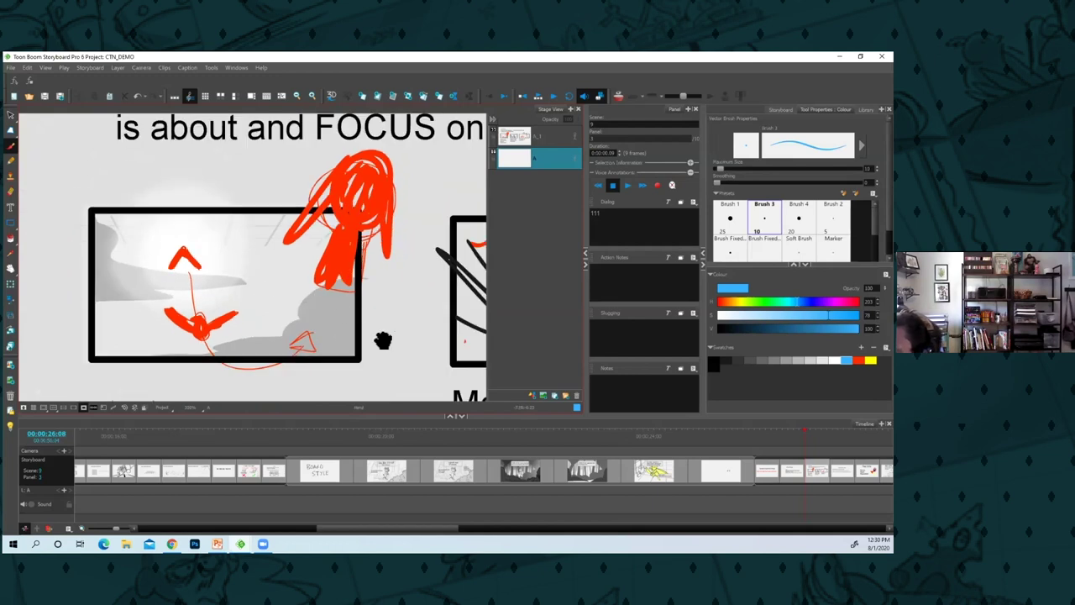
pyautogui.moveTo(384, 340); pyautogui.dragTo(314, 343)
# Reread the Shot Focus script panel and examine the second thumbnail, where the rider sits on the bird's head
pyautogui.press('1')
pyautogui.press(',')
pyautogui.press(',')
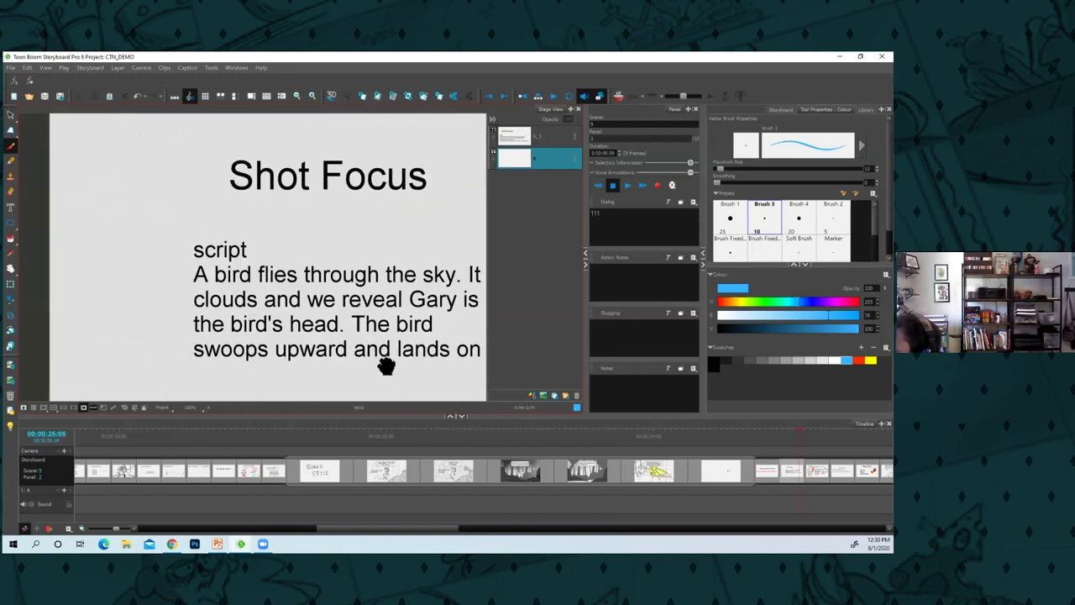
pyautogui.scroll(-1, 379, 365)
pyautogui.moveTo(379, 365); pyautogui.dragTo(235, 361)
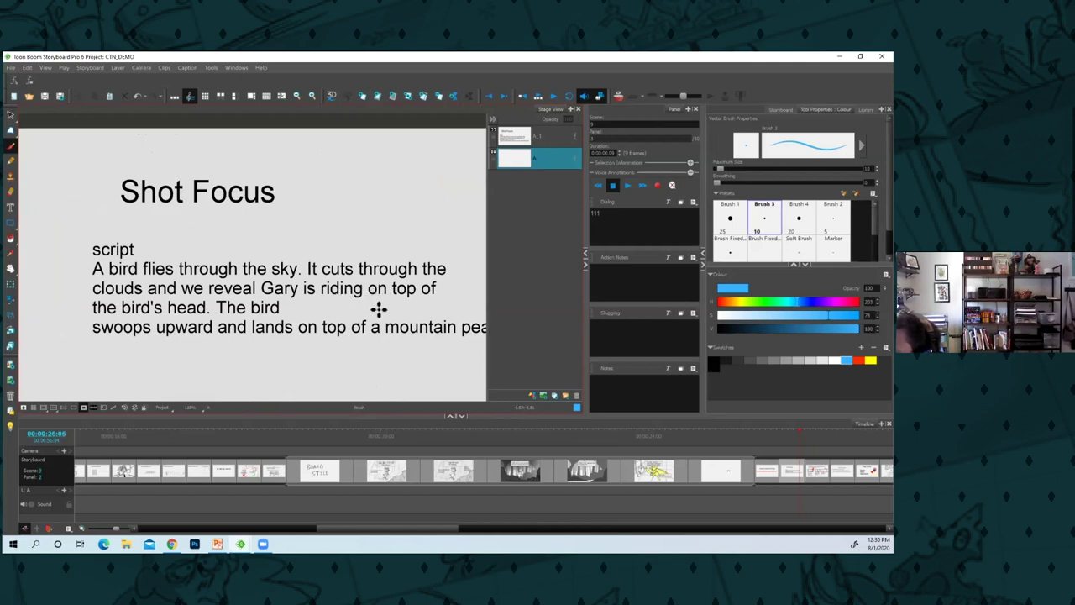
pyautogui.scroll(-2, 368, 313)
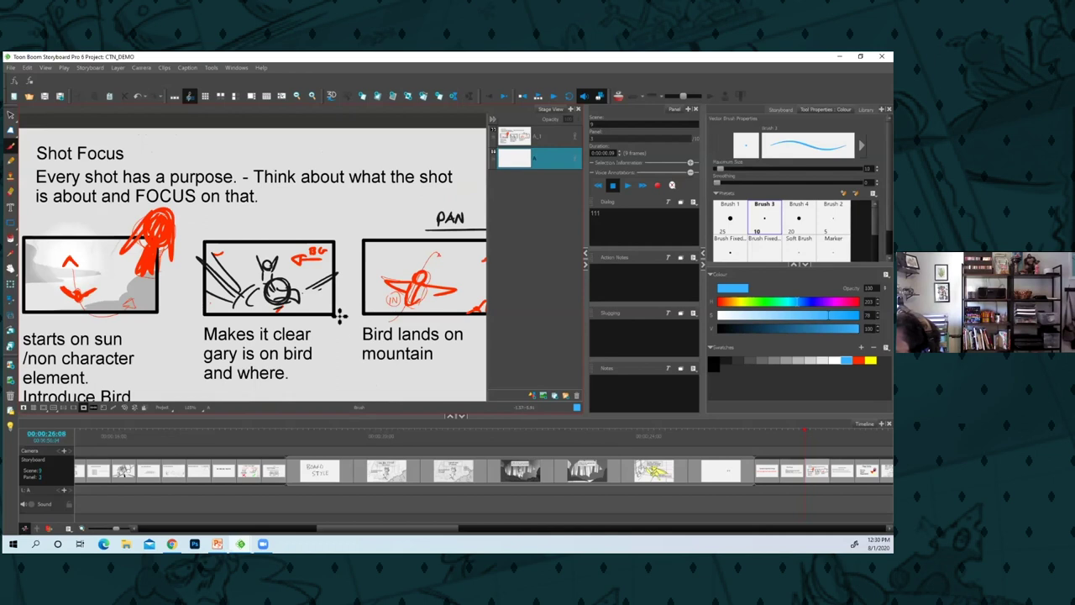
pyautogui.scroll(2, 331, 328)
pyautogui.scroll(1, 337, 360)
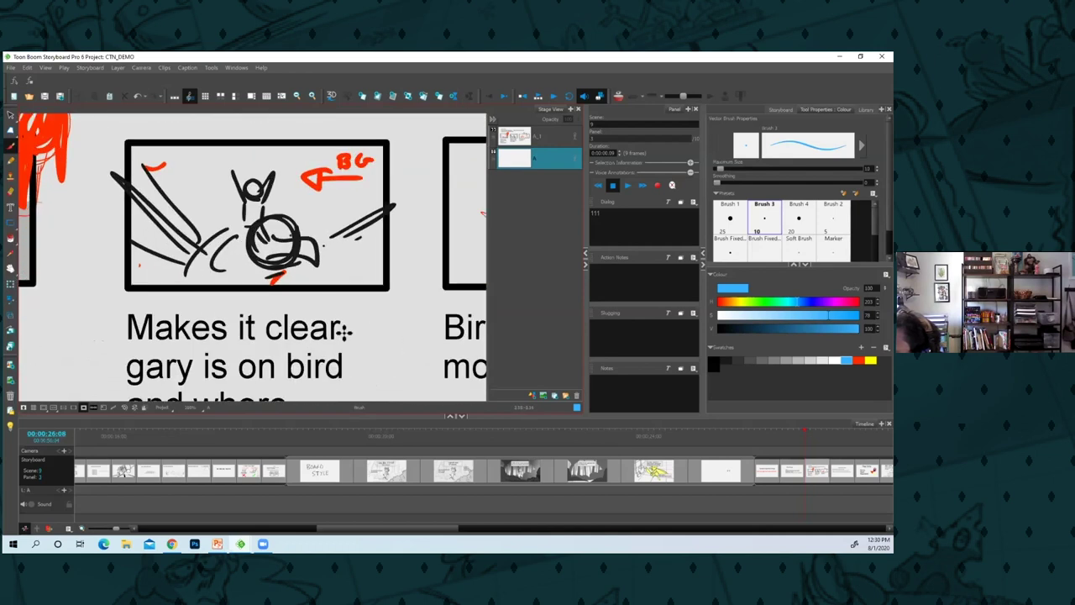
pyautogui.moveTo(325, 367); pyautogui.dragTo(337, 401)
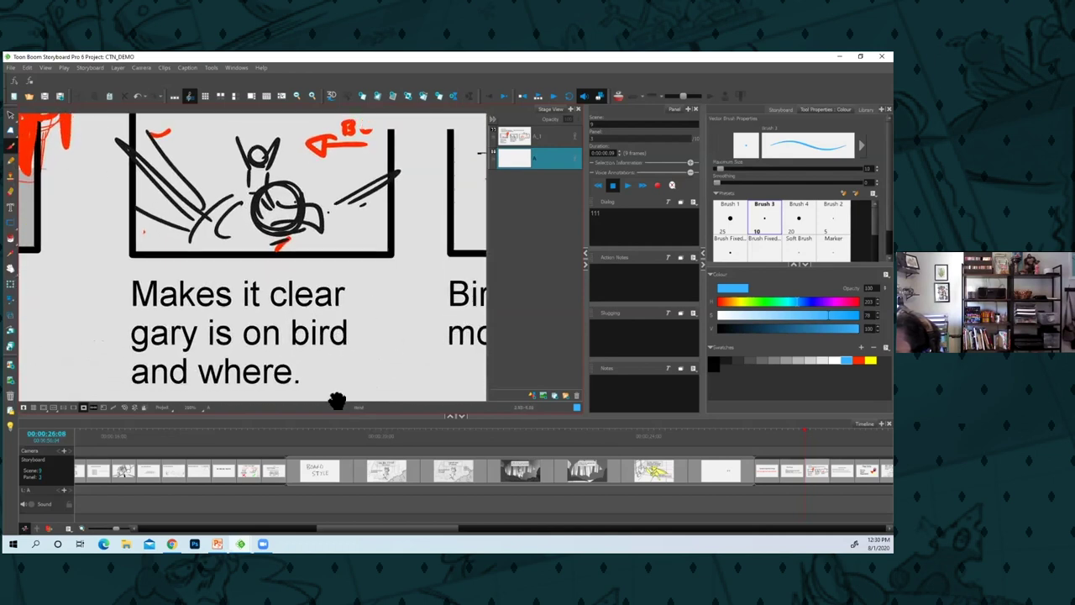
# On layer A_1, sample the dark line colour and brush extra strokes onto the right-hand wing in the second thumbnail
pyautogui.click(540, 133)
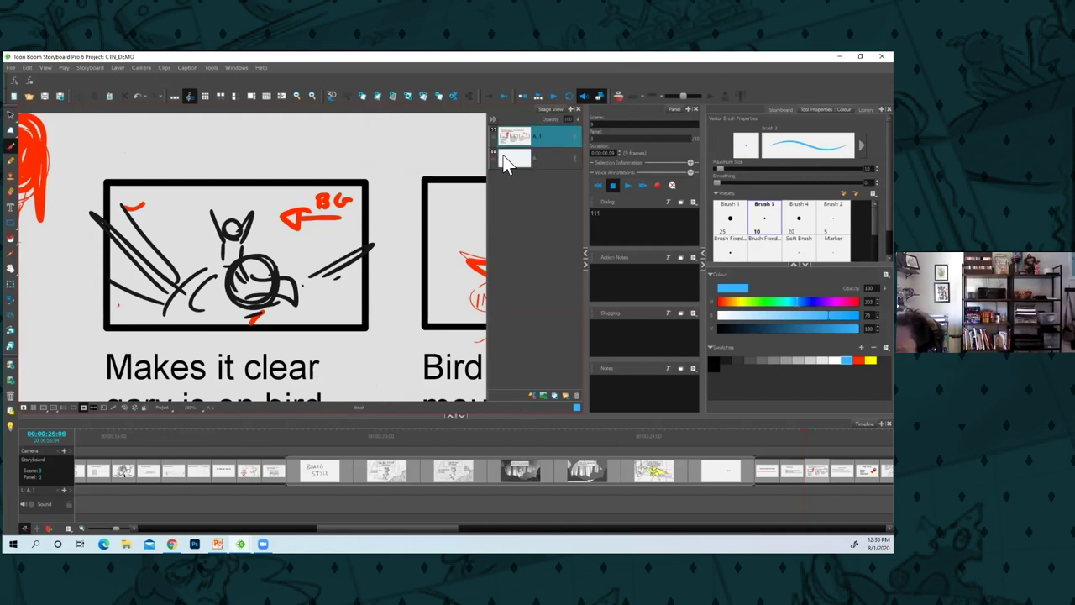
pyautogui.keyDown('alt'); pyautogui.click(294, 285); pyautogui.keyUp('alt')
pyautogui.moveTo(285, 275)
pyautogui.mouseDown()
pyautogui.moveTo(352, 254)
pyautogui.moveTo(345, 282)
pyautogui.mouseUp()
pyautogui.press('1')
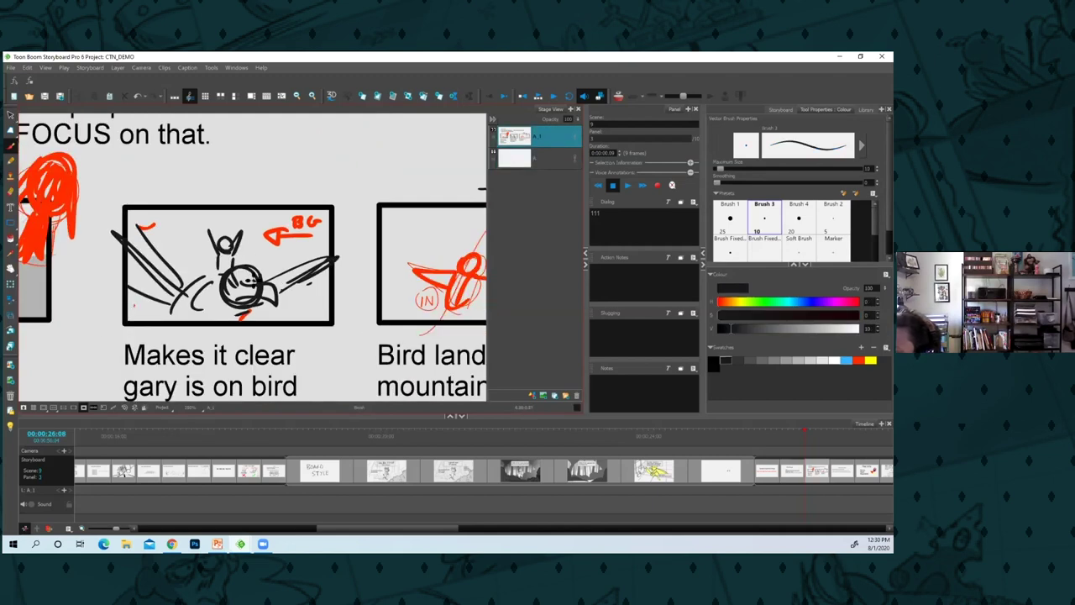
pyautogui.press('1')
pyautogui.press('1')
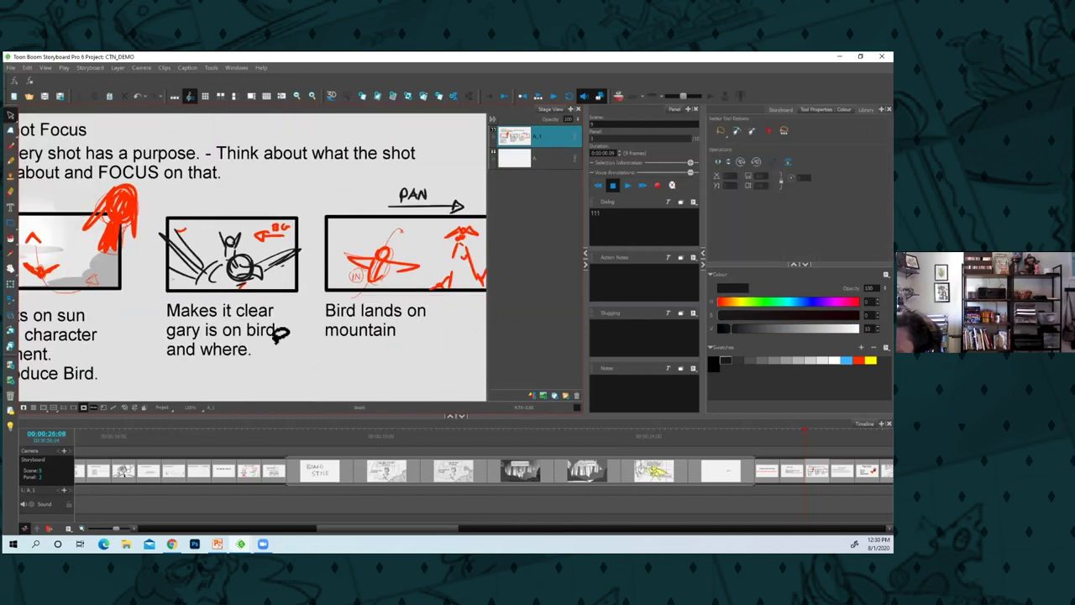
# Turn off the camera mask and sketch a new frame with the bird, its rider and a mountain peak below the second thumbnail's caption
pyautogui.moveTo(281, 333); pyautogui.dragTo(292, 245)
pyautogui.click(83, 407)
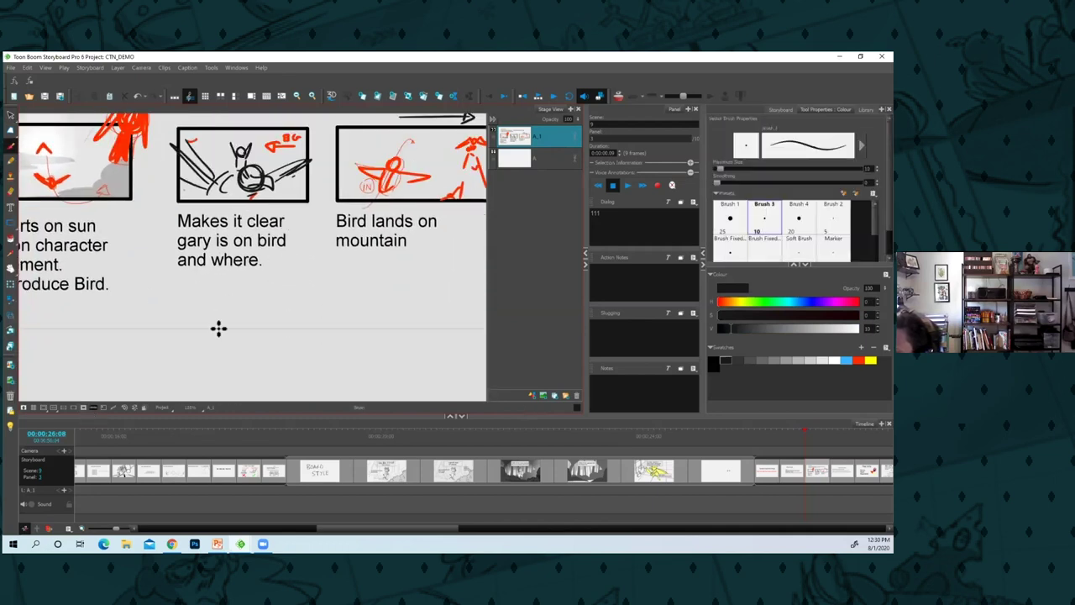
pyautogui.moveTo(212, 382)
pyautogui.mouseDown()
pyautogui.moveTo(223, 286)
pyautogui.moveTo(354, 282)
pyautogui.moveTo(360, 365)
pyautogui.moveTo(214, 384)
pyautogui.mouseUp()
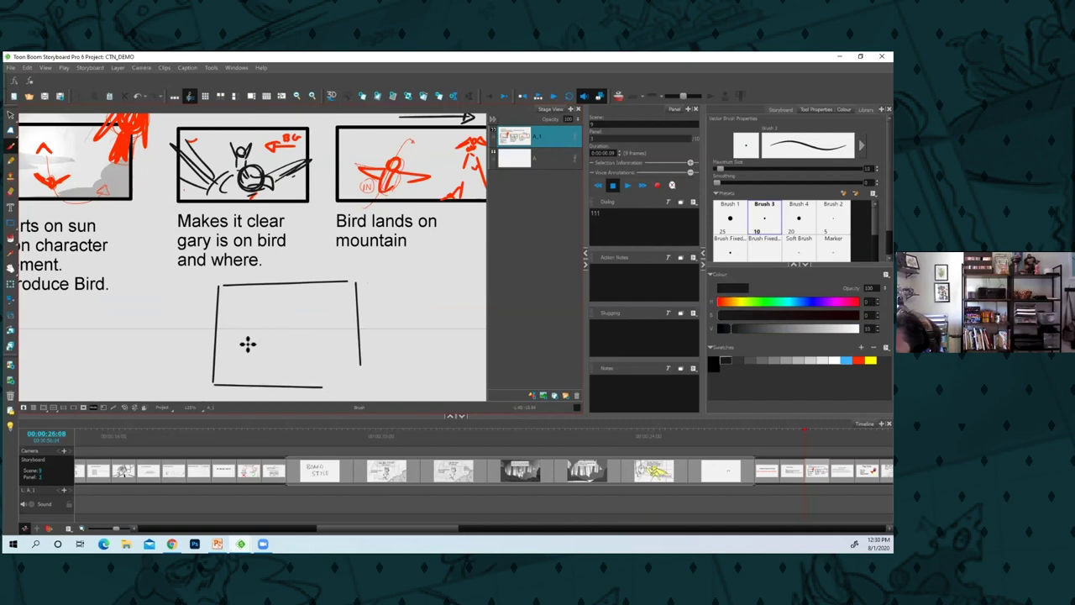
pyautogui.moveTo(354, 318)
pyautogui.mouseDown()
pyautogui.moveTo(311, 315)
pyautogui.moveTo(287, 335)
pyautogui.moveTo(232, 317)
pyautogui.mouseUp()
pyautogui.moveTo(283, 378)
pyautogui.mouseDown()
pyautogui.moveTo(310, 370)
pyautogui.moveTo(254, 349)
pyautogui.moveTo(302, 315)
pyautogui.moveTo(308, 349)
pyautogui.moveTo(281, 304)
pyautogui.moveTo(277, 316)
pyautogui.moveTo(281, 294)
pyautogui.moveTo(286, 319)
pyautogui.moveTo(276, 308)
pyautogui.moveTo(281, 301)
pyautogui.moveTo(290, 330)
pyautogui.moveTo(305, 334)
pyautogui.moveTo(289, 339)
pyautogui.moveTo(308, 318)
pyautogui.mouseUp()
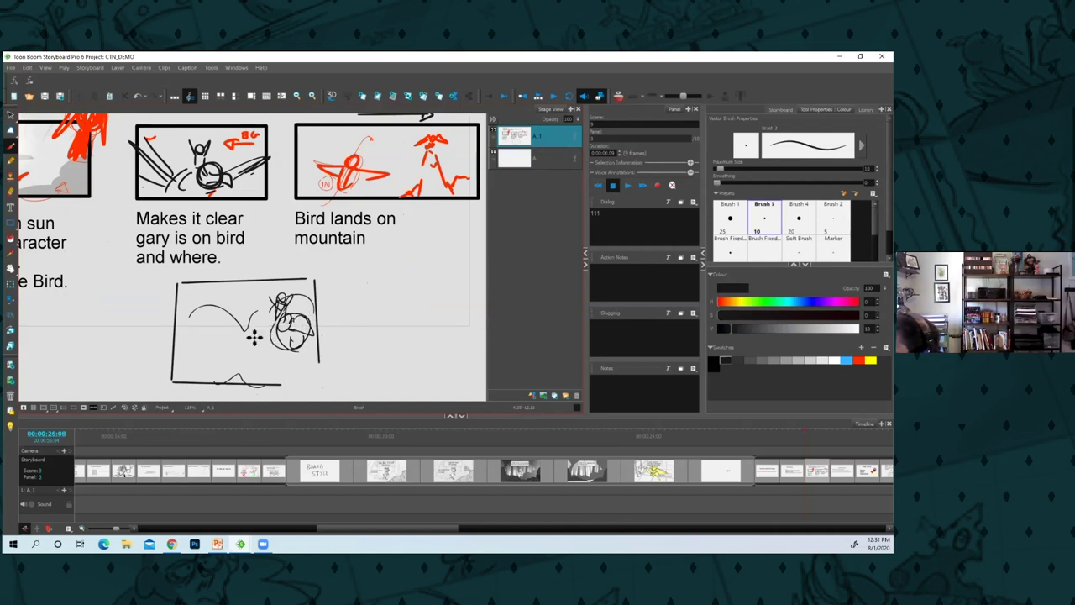
# Add wing and body lines to the new bird sketch, an overlapping offset second frame and an arrow showing the camera move
pyautogui.moveTo(254, 335)
pyautogui.mouseDown()
pyautogui.moveTo(282, 333)
pyautogui.moveTo(265, 367)
pyautogui.moveTo(271, 334)
pyautogui.moveTo(255, 355)
pyautogui.mouseUp()
pyautogui.moveTo(312, 336); pyautogui.dragTo(345, 328)
pyautogui.moveTo(229, 271)
pyautogui.mouseDown()
pyautogui.moveTo(328, 267)
pyautogui.moveTo(364, 284)
pyautogui.moveTo(315, 340)
pyautogui.moveTo(360, 333)
pyautogui.mouseUp()
pyautogui.moveTo(294, 351); pyautogui.dragTo(380, 350)
pyautogui.moveTo(334, 381)
pyautogui.mouseDown()
pyautogui.moveTo(361, 345)
pyautogui.moveTo(329, 330)
pyautogui.mouseUp()
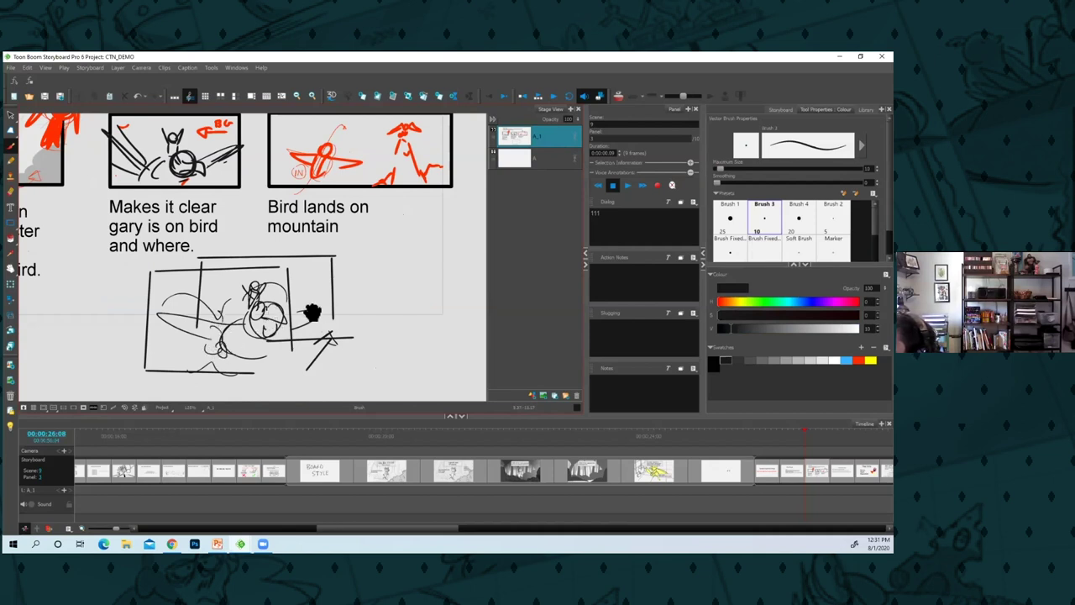
pyautogui.moveTo(312, 312); pyautogui.dragTo(340, 373)
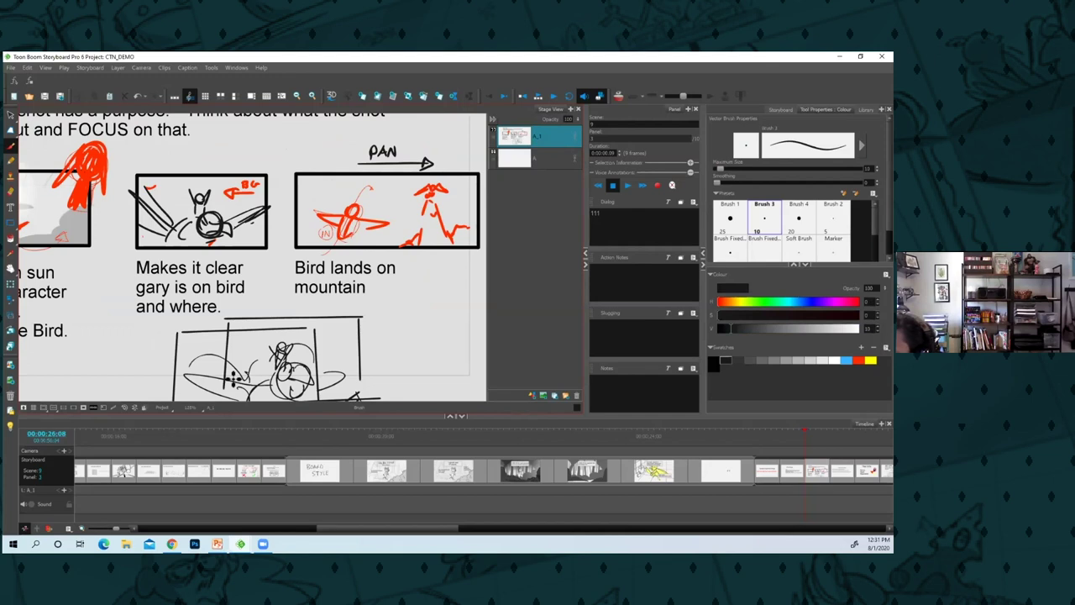
# Compare the second thumbnail with the new sketch below it and review the whole panel
pyautogui.moveTo(209, 207); pyautogui.dragTo(235, 316)
pyautogui.press('2')
pyautogui.press('2')
pyautogui.press('1')
pyautogui.press('1')
pyautogui.press('1')
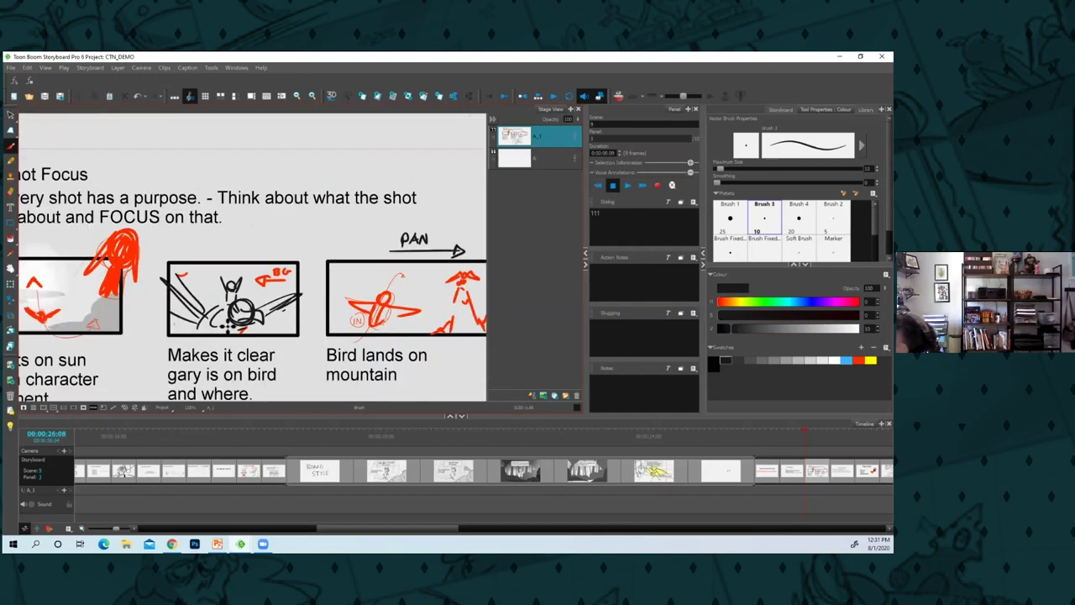
pyautogui.moveTo(276, 347); pyautogui.dragTo(255, 313)
pyautogui.press('1')
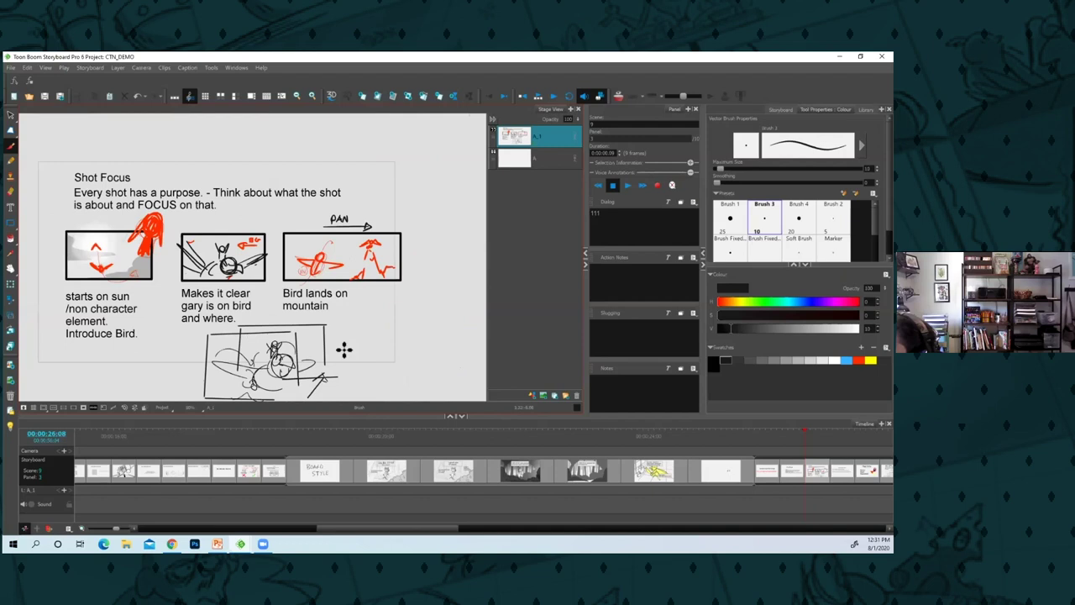
# Recheck the script panel and examine the third thumbnail, the PAN shot of the bird landing on the mountain
pyautogui.moveTo(344, 349); pyautogui.dragTo(280, 329)
pyautogui.press('Left')
pyautogui.press('2')
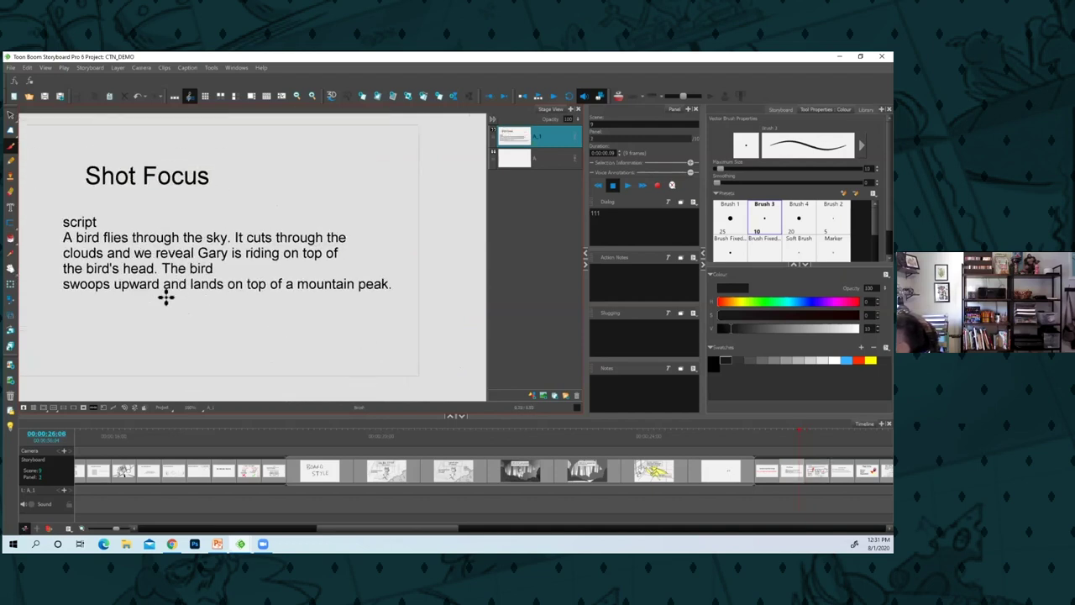
pyautogui.press('Right')
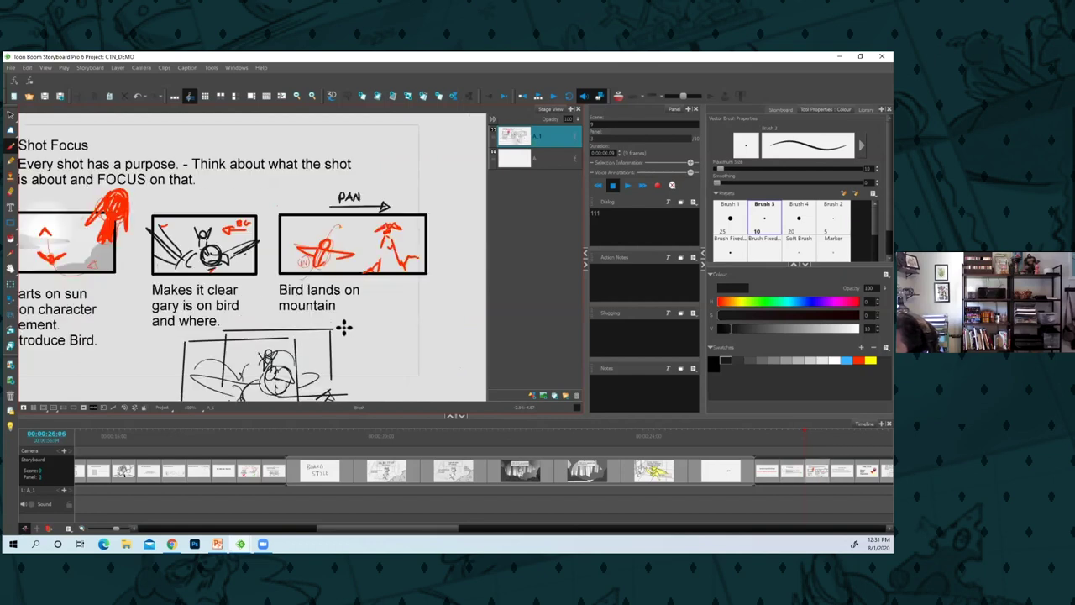
pyautogui.moveTo(351, 317); pyautogui.dragTo(259, 335)
pyautogui.press('2')
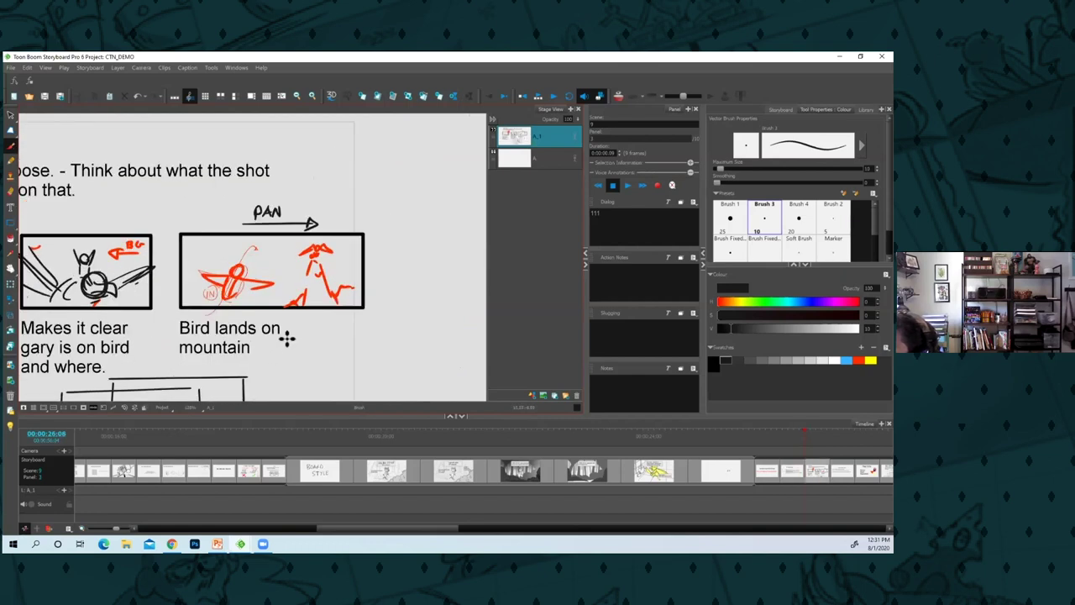
pyautogui.scroll(2, 334, 315)
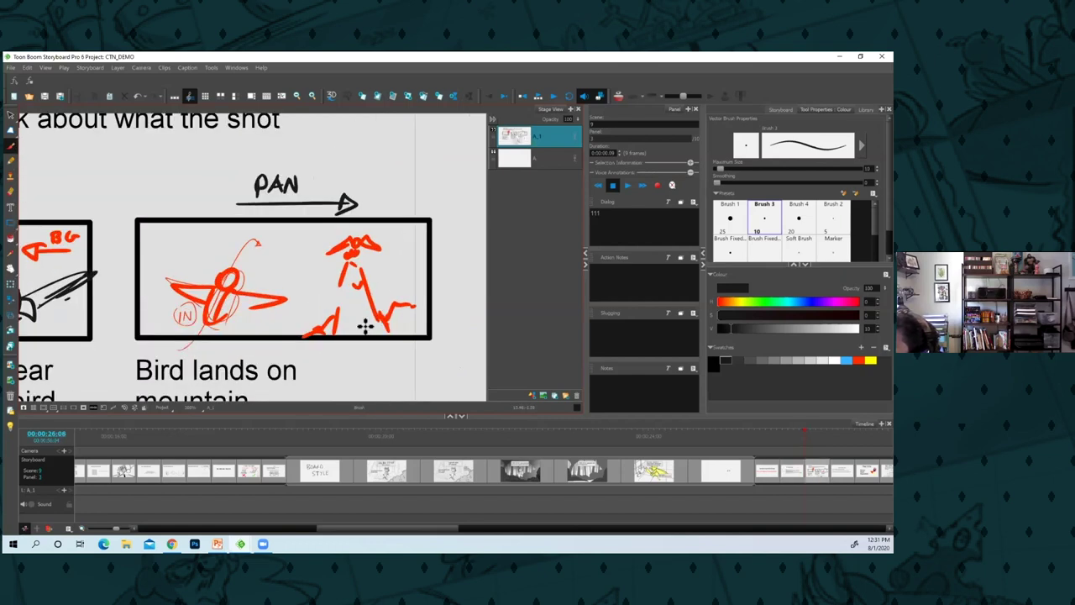
# Sketch an empty frame beside the third thumbnail with a mountain peak standing outside its far edge
pyautogui.moveTo(363, 349)
pyautogui.mouseDown()
pyautogui.moveTo(293, 364)
pyautogui.moveTo(151, 351)
pyautogui.mouseUp()
pyautogui.scroll(-2, 252, 266)
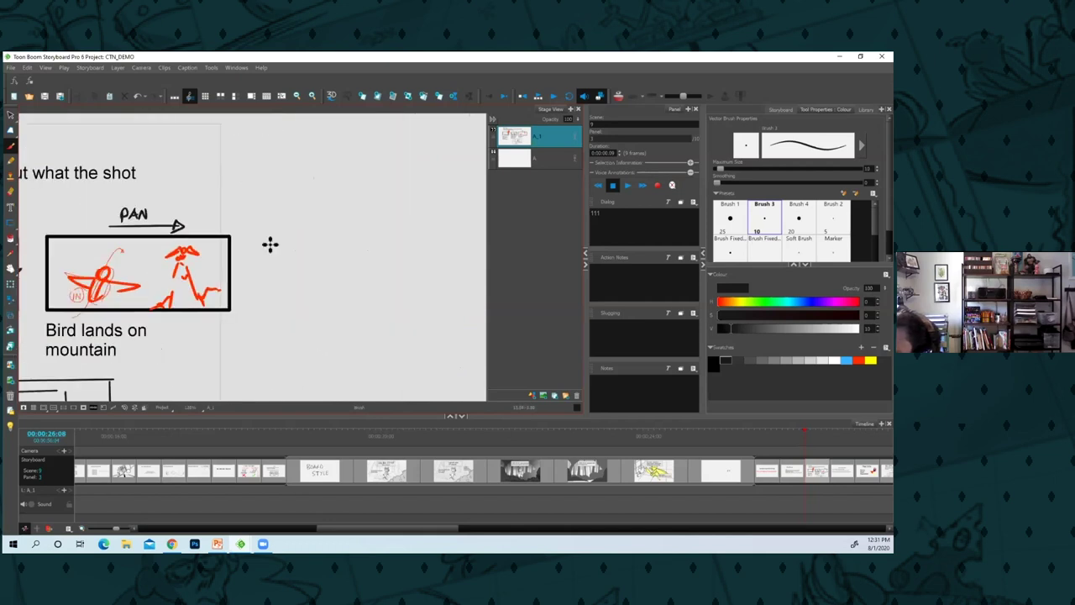
pyautogui.moveTo(271, 239)
pyautogui.mouseDown()
pyautogui.moveTo(265, 301)
pyautogui.moveTo(270, 239)
pyautogui.moveTo(378, 234)
pyautogui.mouseUp()
pyautogui.moveTo(383, 237)
pyautogui.mouseDown()
pyautogui.moveTo(383, 300)
pyautogui.moveTo(262, 310)
pyautogui.mouseUp()
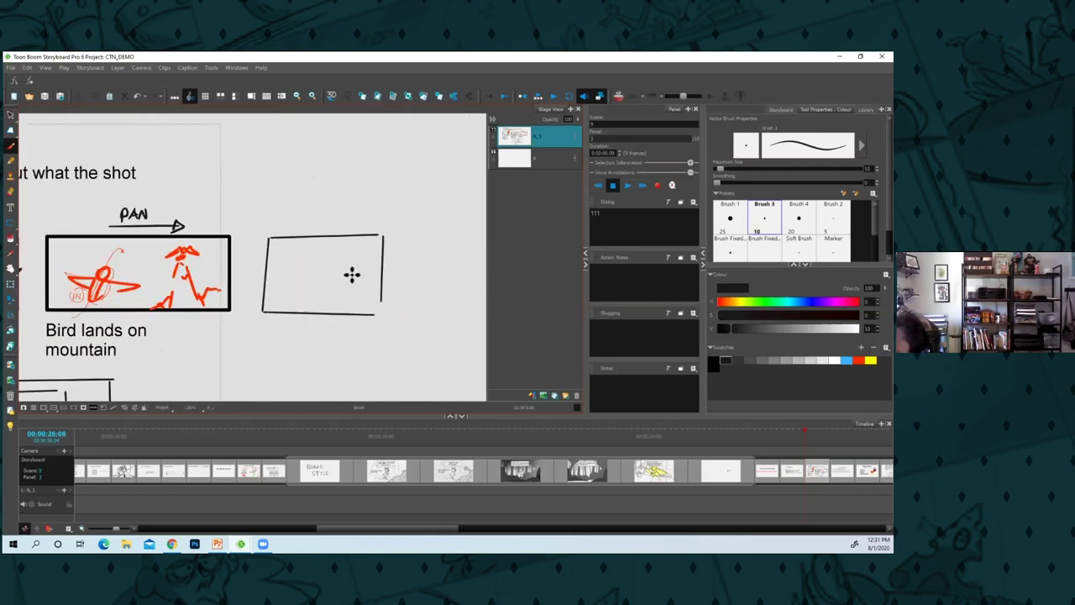
pyautogui.moveTo(401, 309); pyautogui.dragTo(451, 298)
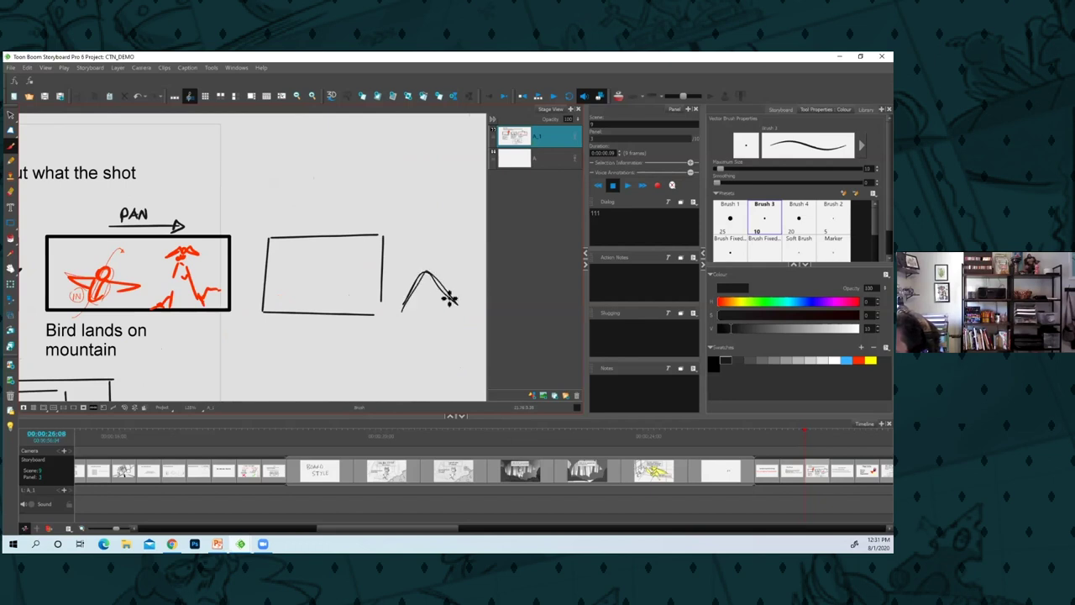
# Sketch the bird's flight path from the frame to a large bird on the peak, enclosed by a second, higher overlapping frame
pyautogui.moveTo(389, 338); pyautogui.dragTo(338, 349)
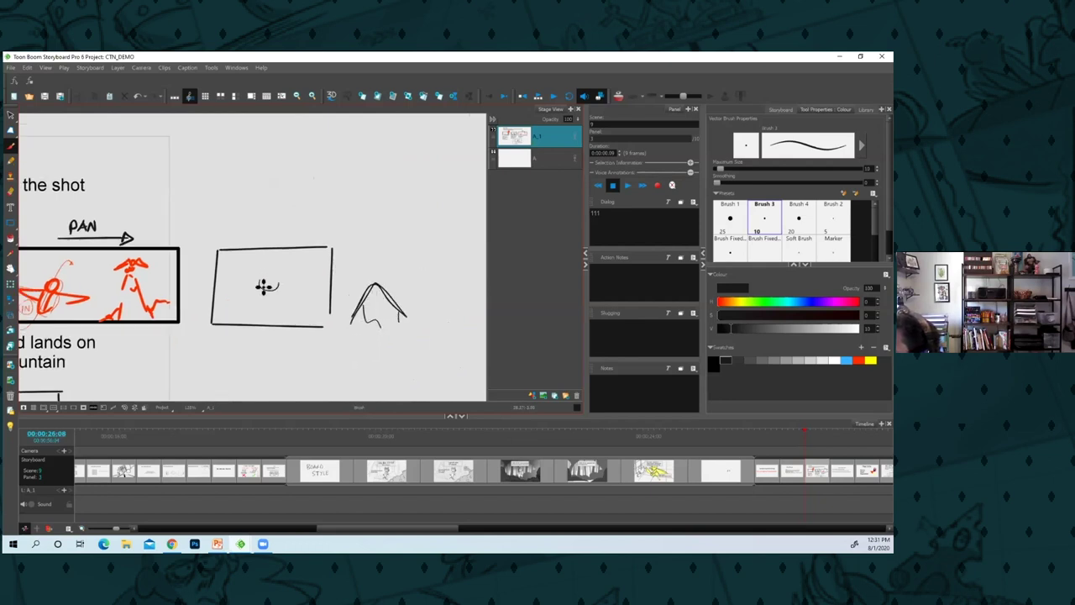
pyautogui.moveTo(278, 304)
pyautogui.mouseDown()
pyautogui.moveTo(361, 267)
pyautogui.moveTo(332, 302)
pyautogui.mouseUp()
pyautogui.moveTo(346, 262)
pyautogui.mouseDown()
pyautogui.moveTo(355, 285)
pyautogui.moveTo(332, 262)
pyautogui.moveTo(339, 252)
pyautogui.moveTo(345, 284)
pyautogui.mouseUp()
pyautogui.hotkey('ctrl', 'z')
pyautogui.moveTo(341, 291)
pyautogui.mouseDown()
pyautogui.moveTo(340, 317)
pyautogui.moveTo(356, 317)
pyautogui.moveTo(339, 321)
pyautogui.mouseUp()
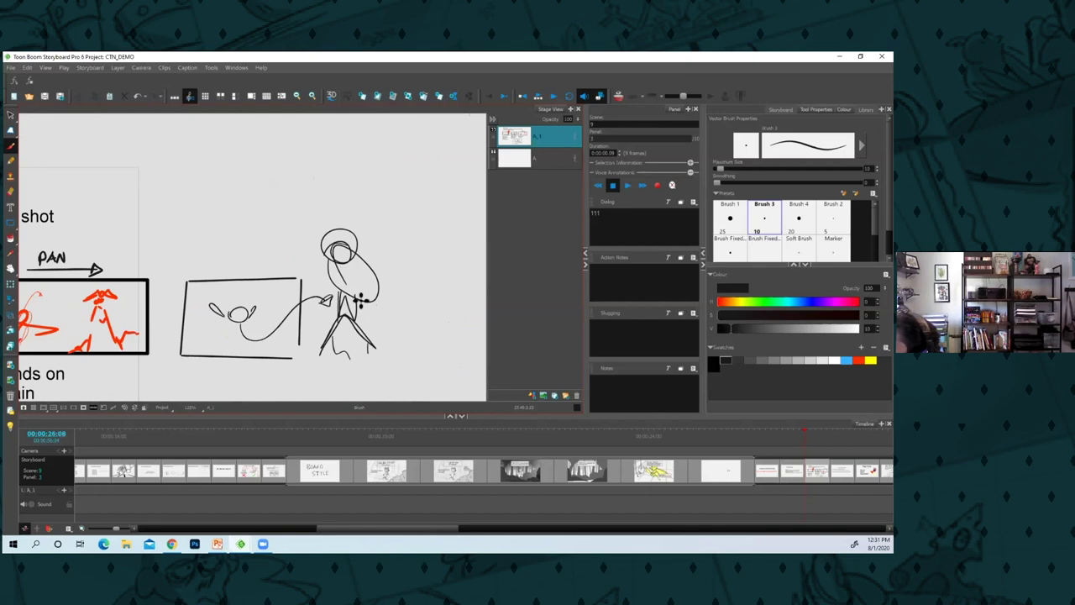
pyautogui.moveTo(257, 227)
pyautogui.mouseDown()
pyautogui.moveTo(264, 260)
pyautogui.moveTo(271, 218)
pyautogui.moveTo(429, 227)
pyautogui.moveTo(431, 333)
pyautogui.mouseUp()
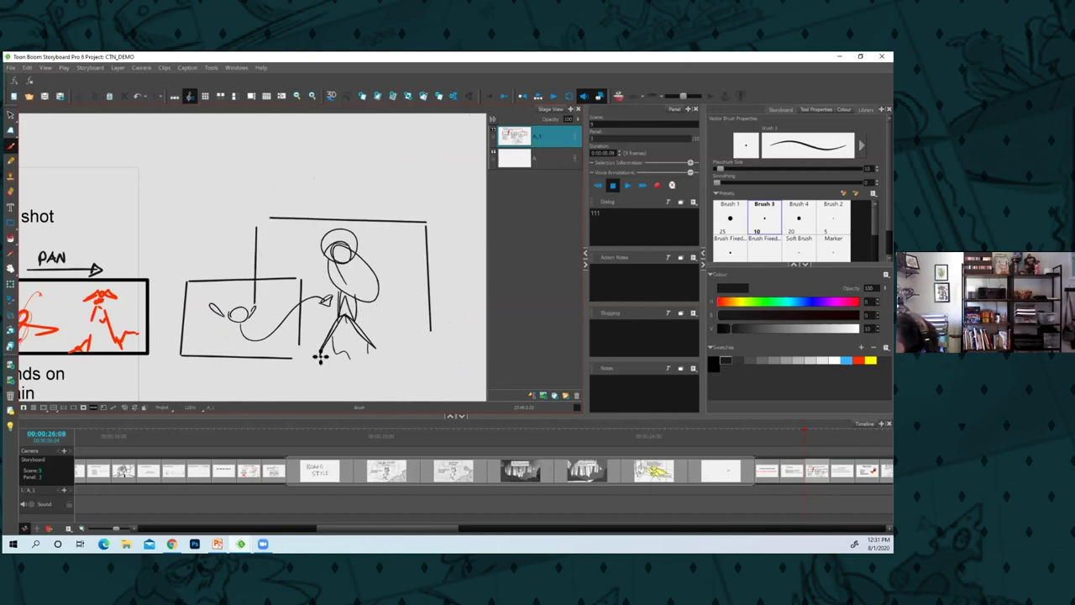
pyautogui.moveTo(290, 354); pyautogui.dragTo(448, 353)
# Examine the third thumbnail against the second, studying the incoming bird and its landing on the mountain up close
pyautogui.moveTo(197, 332); pyautogui.dragTo(437, 320)
pyautogui.press('2')
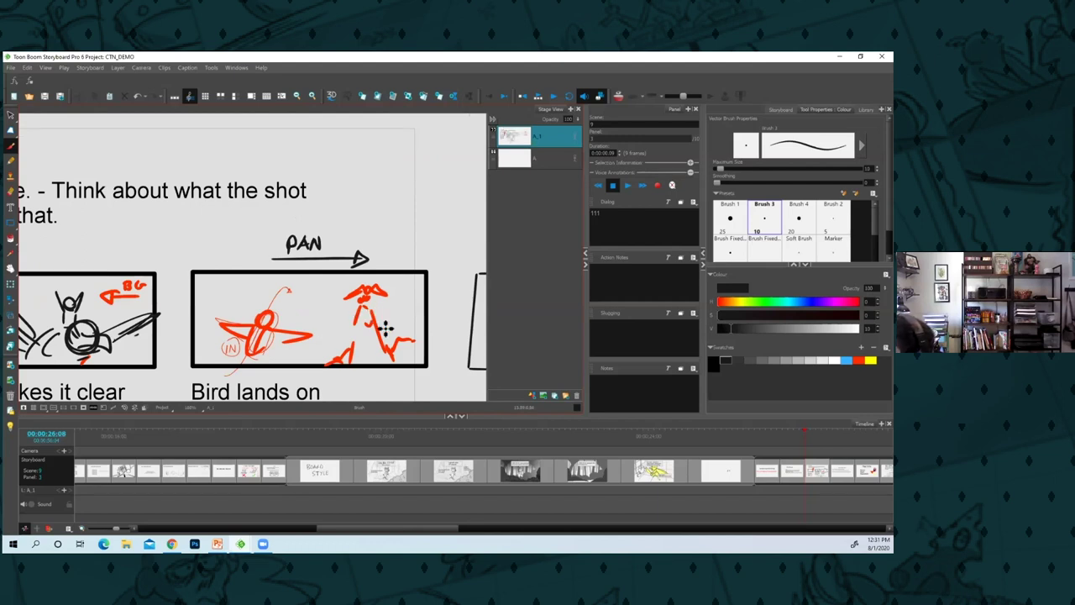
pyautogui.scroll(2, 341, 344)
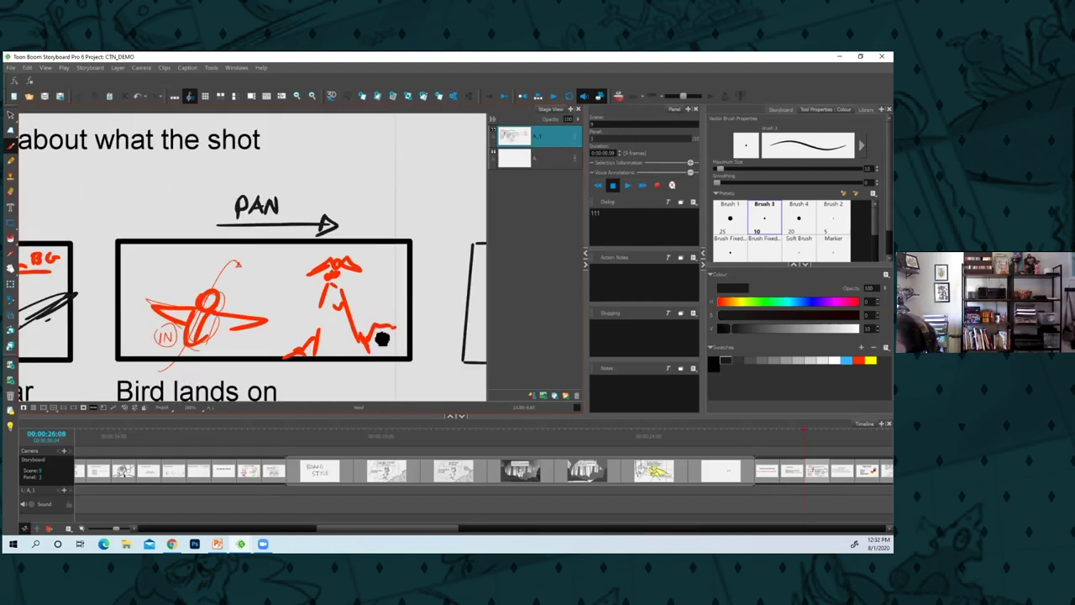
pyautogui.hscroll(-5, 361, 343)
pyautogui.scroll(-4, 344, 358)
pyautogui.scroll(2, 346, 360)
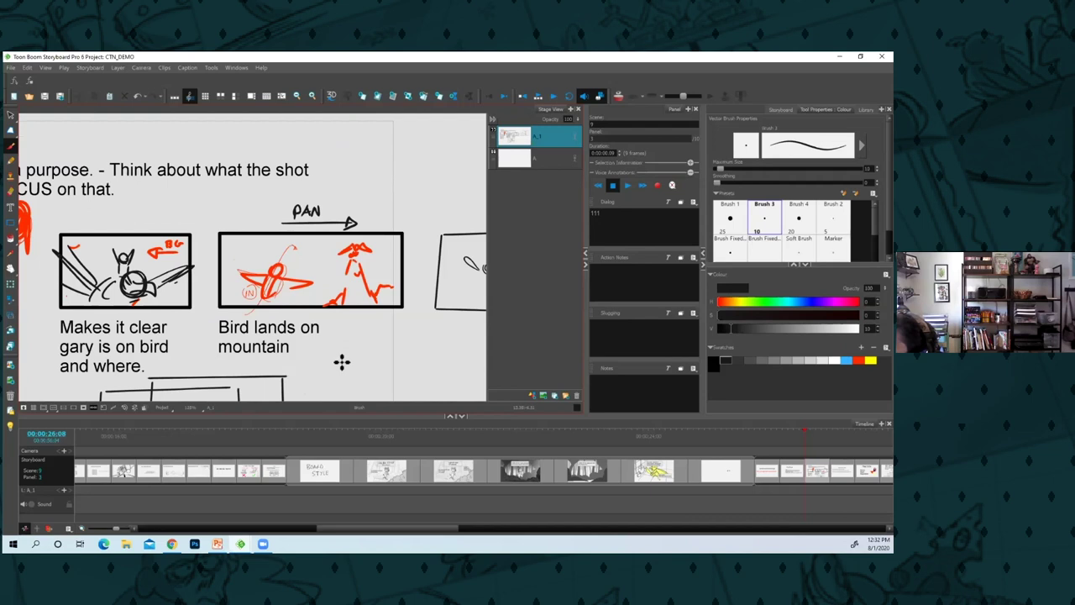
pyautogui.scroll(4, 360, 318)
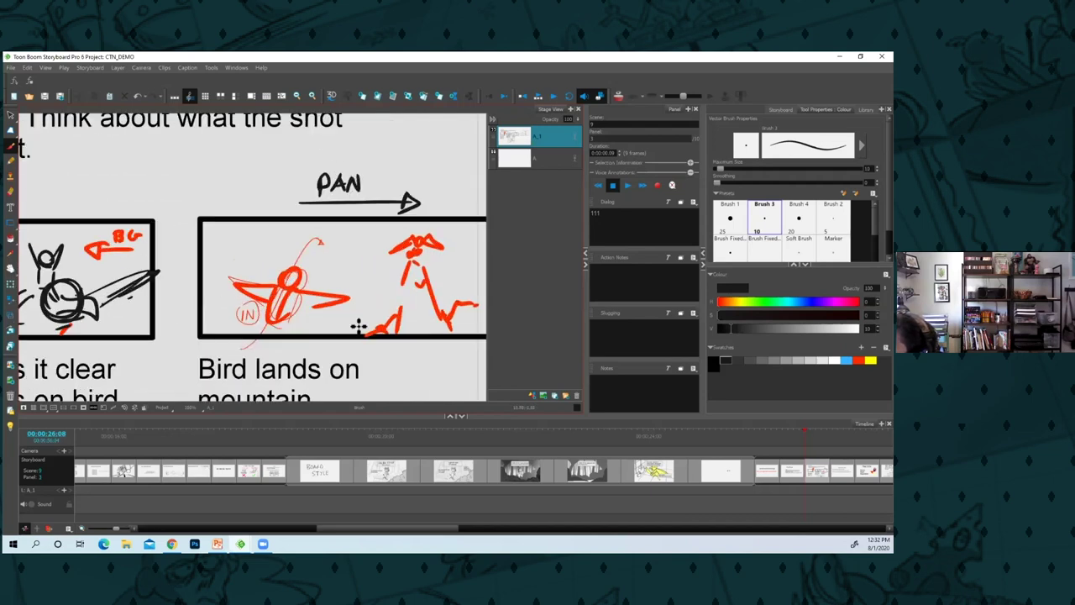
pyautogui.hscroll(3, 336, 347)
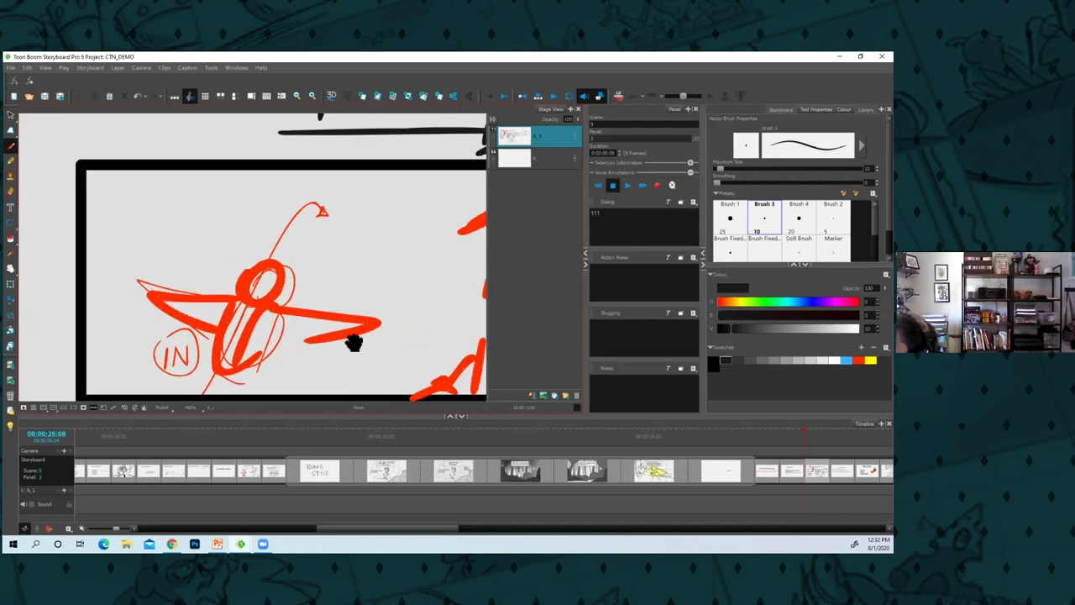
pyautogui.scroll(-2, 357, 341)
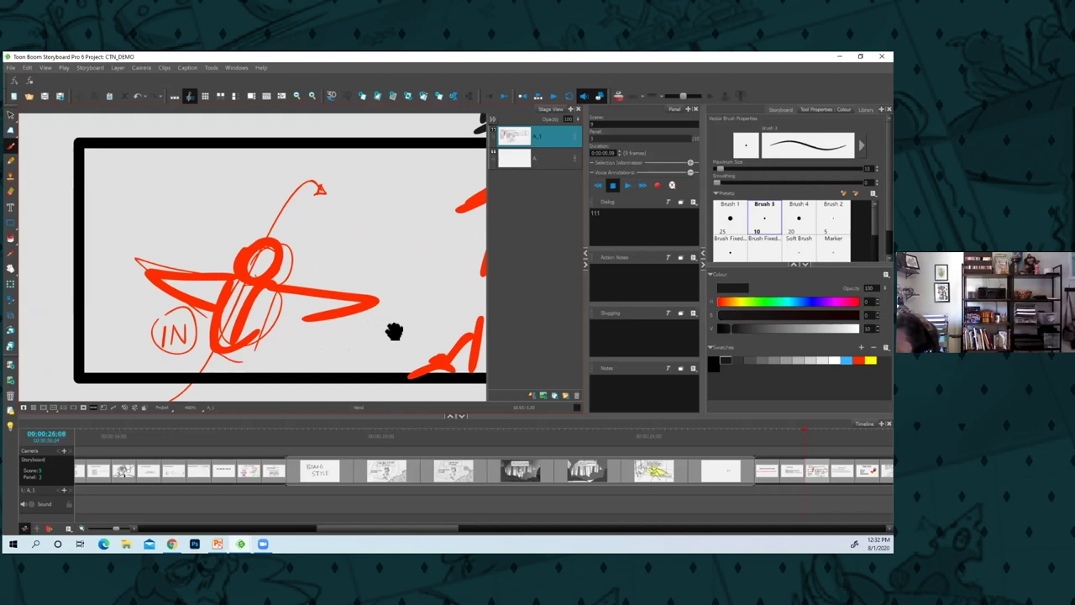
pyautogui.hscroll(3, 379, 341)
pyautogui.hscroll(5, 300, 339)
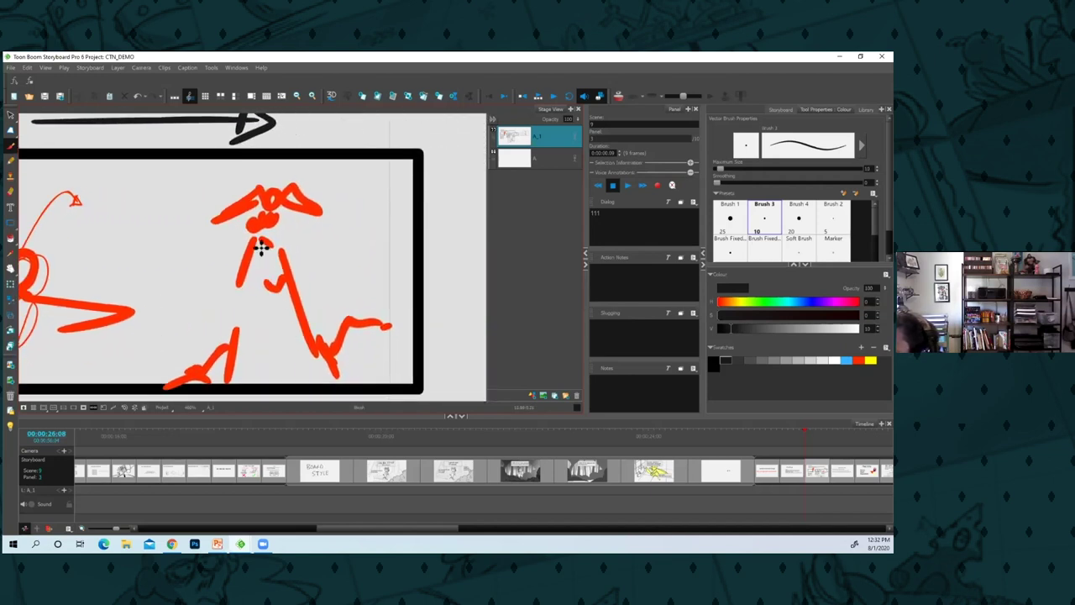
pyautogui.moveTo(221, 373)
pyautogui.mouseDown()
pyautogui.moveTo(259, 234)
pyautogui.moveTo(309, 338)
pyautogui.moveTo(262, 341)
pyautogui.moveTo(337, 396)
pyautogui.moveTo(334, 384)
pyautogui.mouseUp()
# Go back to the script panel, underline all its sentences and write a circled 3 beside them
pyautogui.press('1')
pyautogui.press('1')
pyautogui.press('1')
pyautogui.press('1')
pyautogui.press('1')
pyautogui.press('1')
pyautogui.press('1')
pyautogui.press('1')
pyautogui.press('Left')
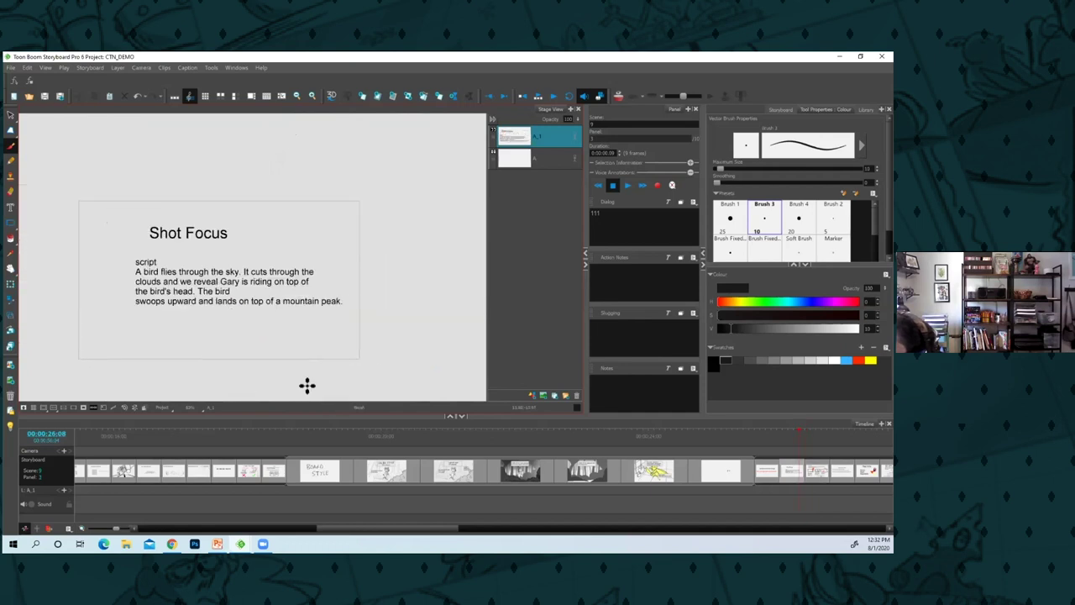
pyautogui.scroll(3, 295, 340)
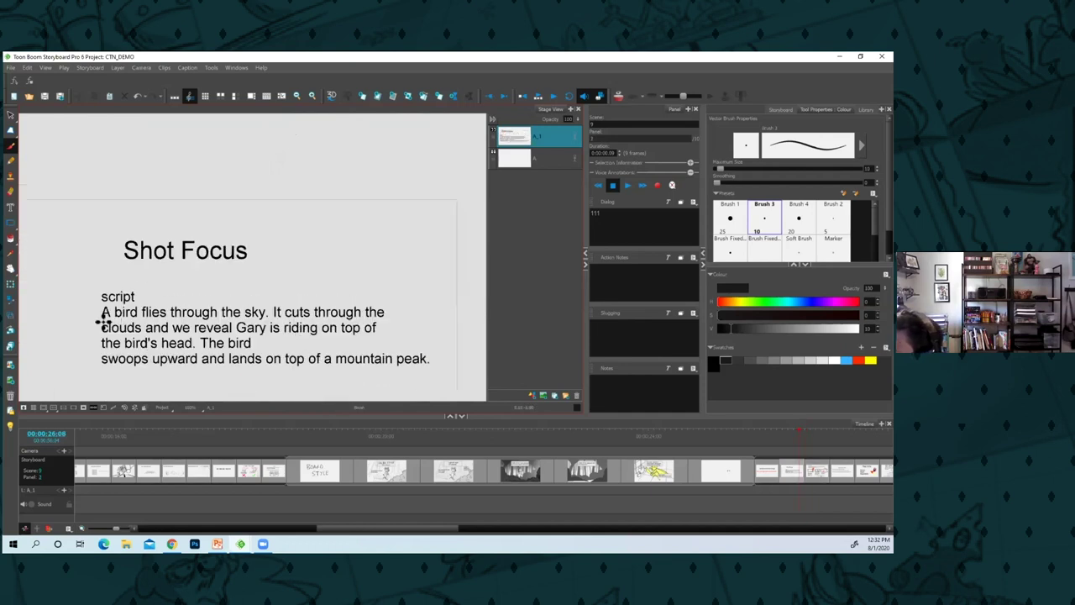
pyautogui.moveTo(104, 320)
pyautogui.mouseDown()
pyautogui.moveTo(329, 323)
pyautogui.moveTo(268, 319)
pyautogui.mouseUp()
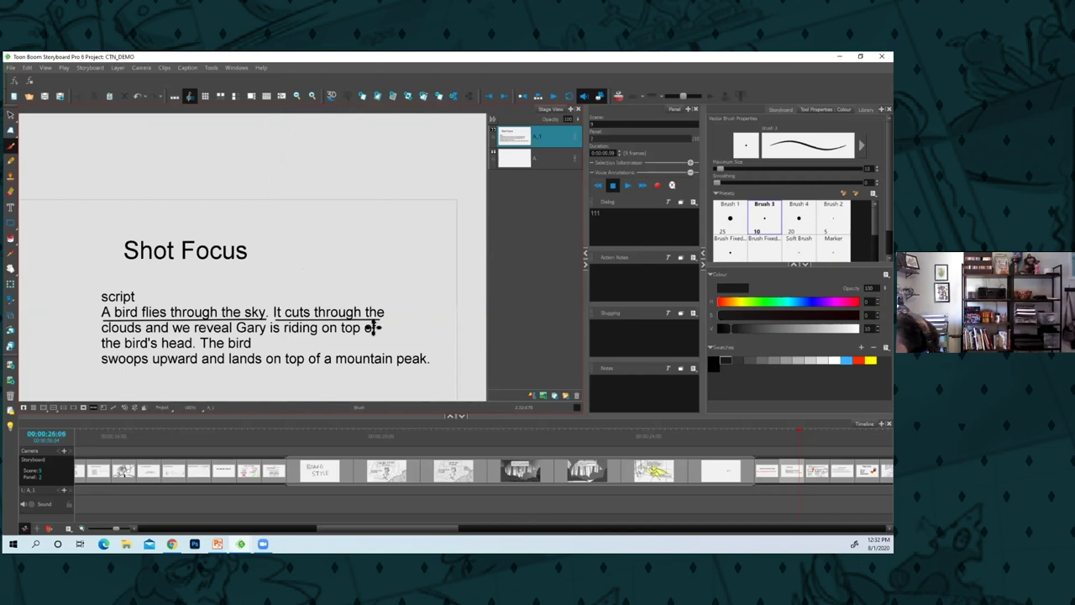
pyautogui.moveTo(96, 336); pyautogui.dragTo(374, 335)
pyautogui.moveTo(99, 352); pyautogui.dragTo(252, 351)
pyautogui.moveTo(420, 347); pyautogui.dragTo(409, 317)
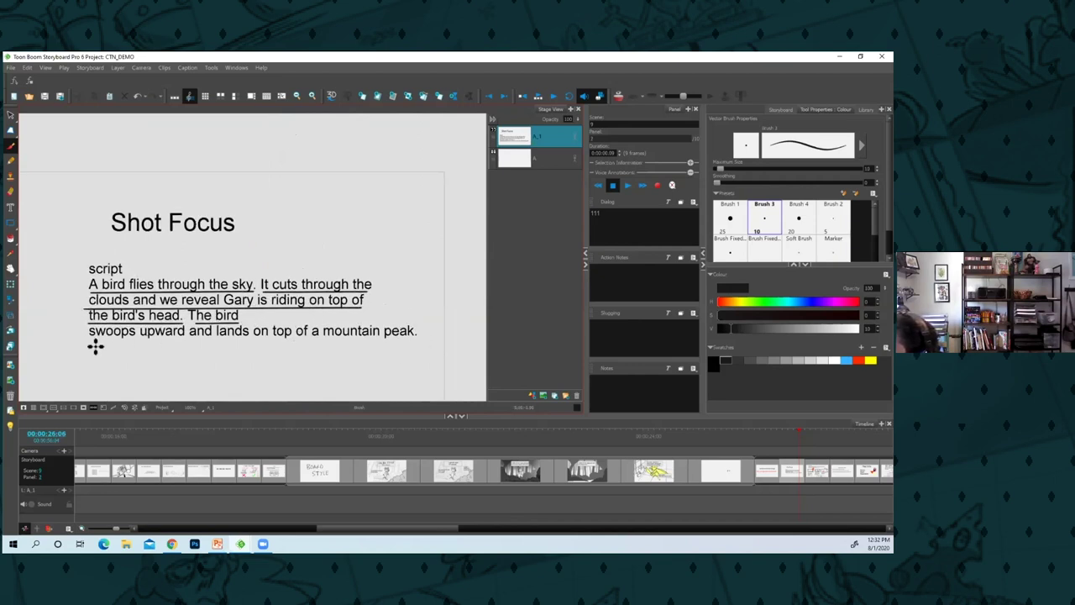
pyautogui.moveTo(94, 346); pyautogui.dragTo(423, 345)
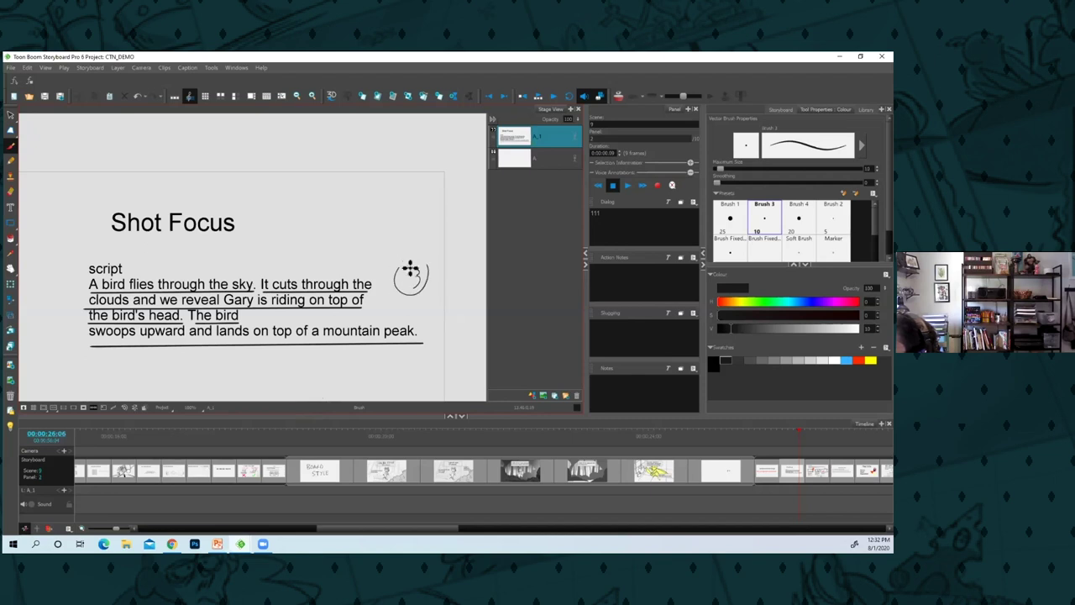
# On the thumbnails panel, draw a wide frame below the earlier sketch, with a sun, a small bird and a curved flight path
pyautogui.press('Right')
pyautogui.moveTo(307, 370); pyautogui.dragTo(324, 313)
pyautogui.press('1')
pyautogui.press('1')
pyautogui.moveTo(390, 339); pyautogui.dragTo(325, 298)
pyautogui.press('2')
pyautogui.moveTo(153, 320); pyautogui.dragTo(150, 391)
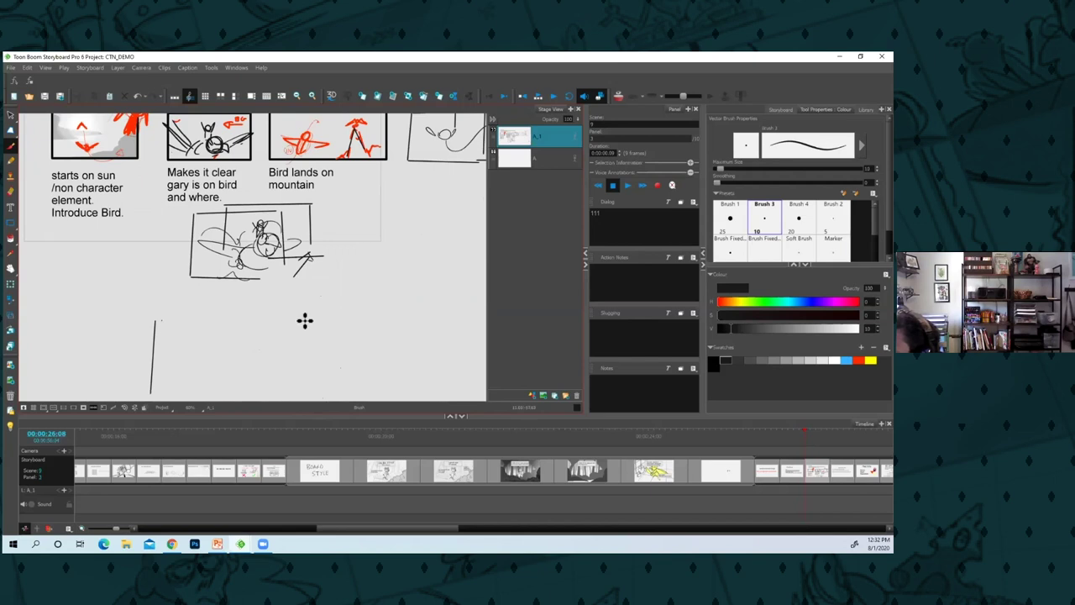
pyautogui.moveTo(161, 319)
pyautogui.mouseDown()
pyautogui.moveTo(386, 320)
pyautogui.moveTo(383, 385)
pyautogui.mouseUp()
pyautogui.scroll(-1, 336, 327)
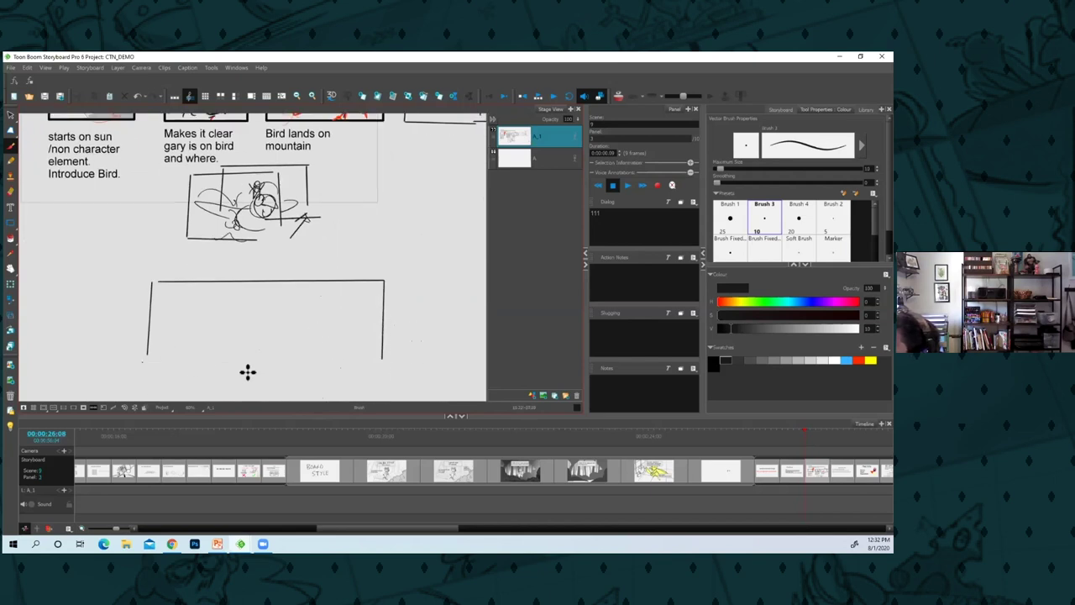
pyautogui.moveTo(143, 362); pyautogui.dragTo(374, 363)
pyautogui.moveTo(196, 317); pyautogui.dragTo(218, 322)
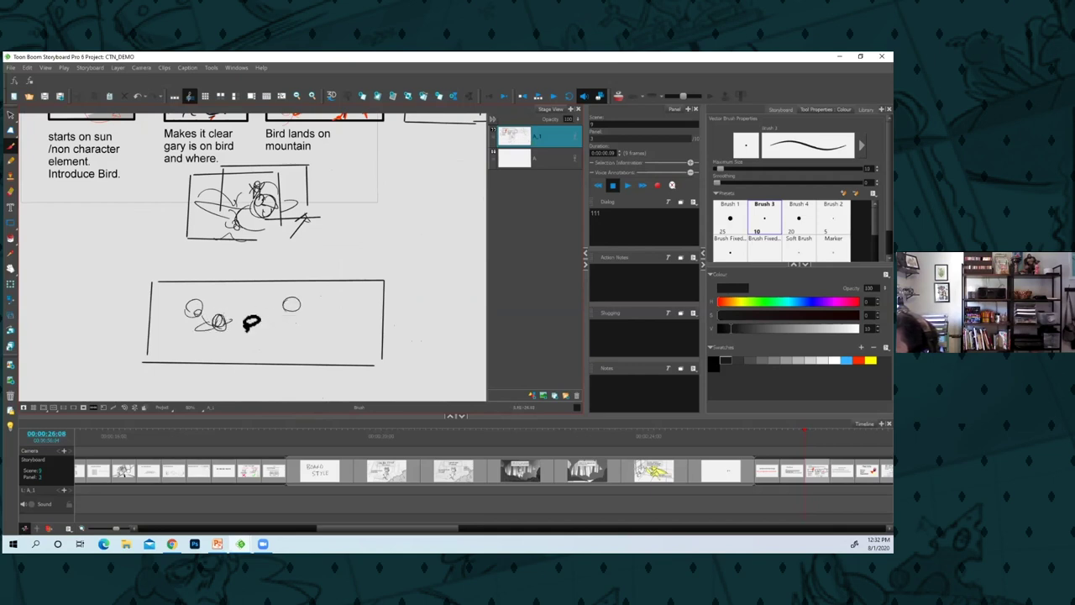
pyautogui.moveTo(193, 319)
pyautogui.mouseDown()
pyautogui.moveTo(196, 338)
pyautogui.moveTo(260, 336)
pyautogui.mouseUp()
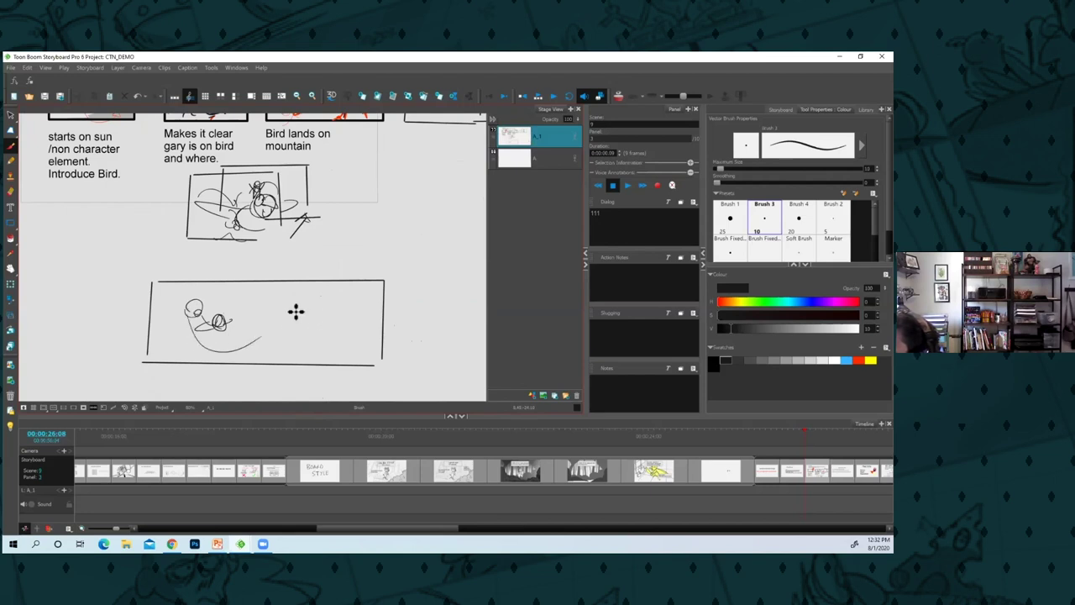
# Move the wide frame's end edge outward and sketch a larger bird with its rider, a flight-path arrow and a mountain peak
pyautogui.hotkey('alt', 's')
pyautogui.press('space')
pyautogui.moveTo(338, 329); pyautogui.dragTo(272, 332)
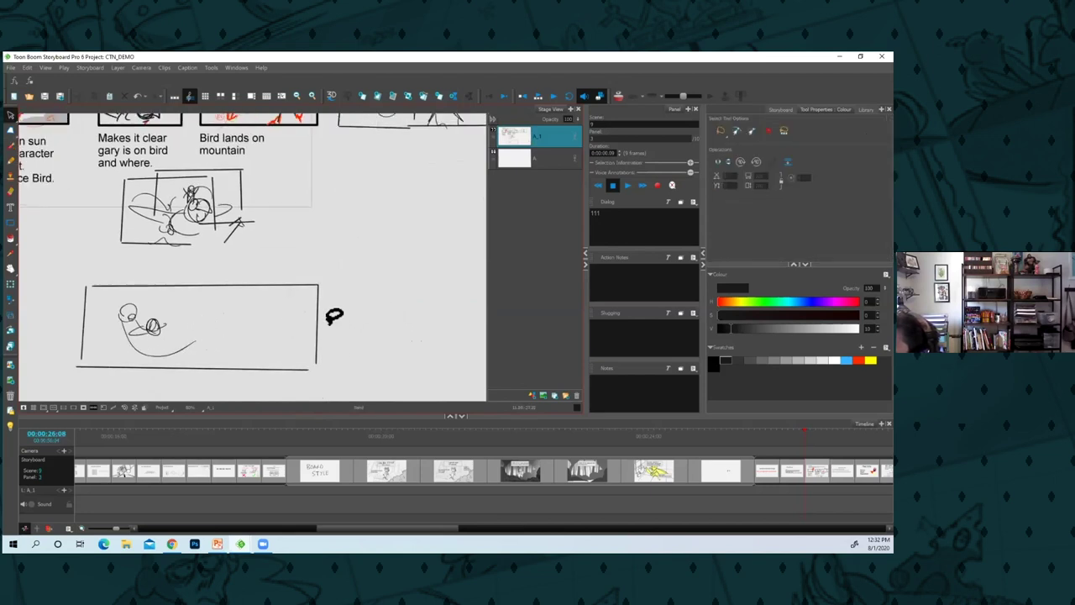
pyautogui.click(317, 314)
pyautogui.moveTo(322, 309); pyautogui.dragTo(427, 307)
pyautogui.hotkey('alt', 'b')
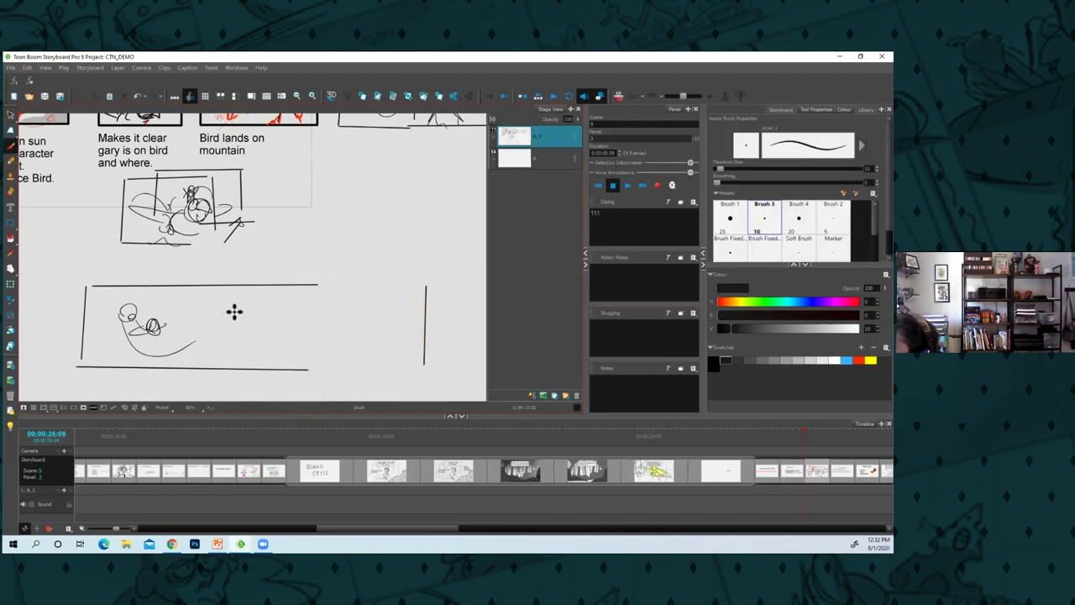
pyautogui.moveTo(233, 312)
pyautogui.mouseDown()
pyautogui.moveTo(273, 307)
pyautogui.moveTo(280, 318)
pyautogui.moveTo(239, 304)
pyautogui.moveTo(217, 314)
pyautogui.moveTo(226, 287)
pyautogui.moveTo(220, 303)
pyautogui.moveTo(387, 343)
pyautogui.moveTo(441, 297)
pyautogui.moveTo(462, 355)
pyautogui.mouseUp()
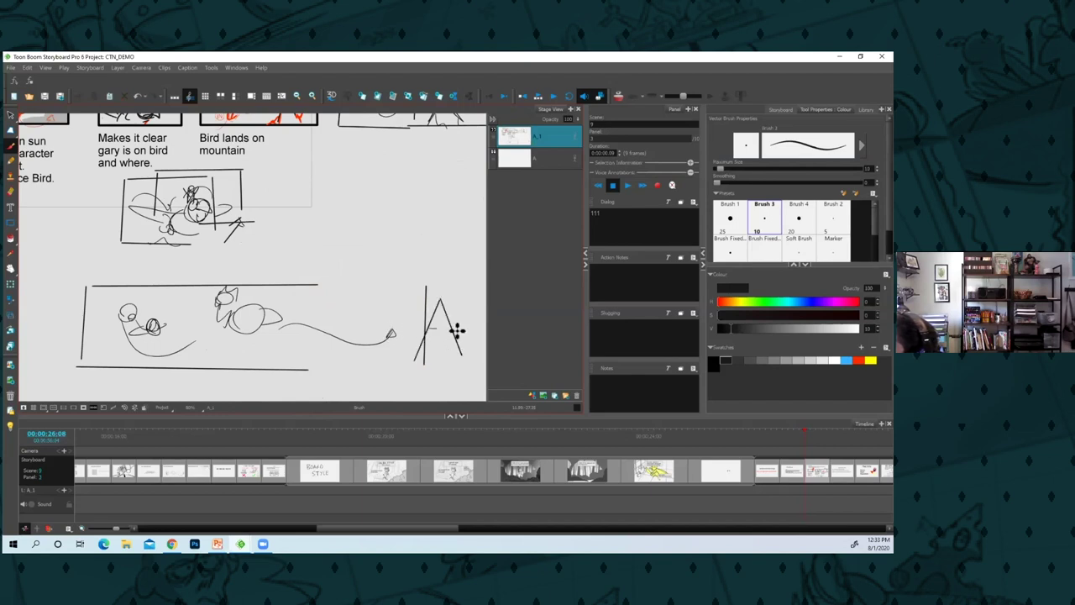
# Delete the frame edge crossing the mountain and extend the wide frame with new lines enclosing the peak
pyautogui.hotkey('alt', 's')
pyautogui.click(426, 292)
pyautogui.press('Delete')
pyautogui.hotkey('alt', 'b')
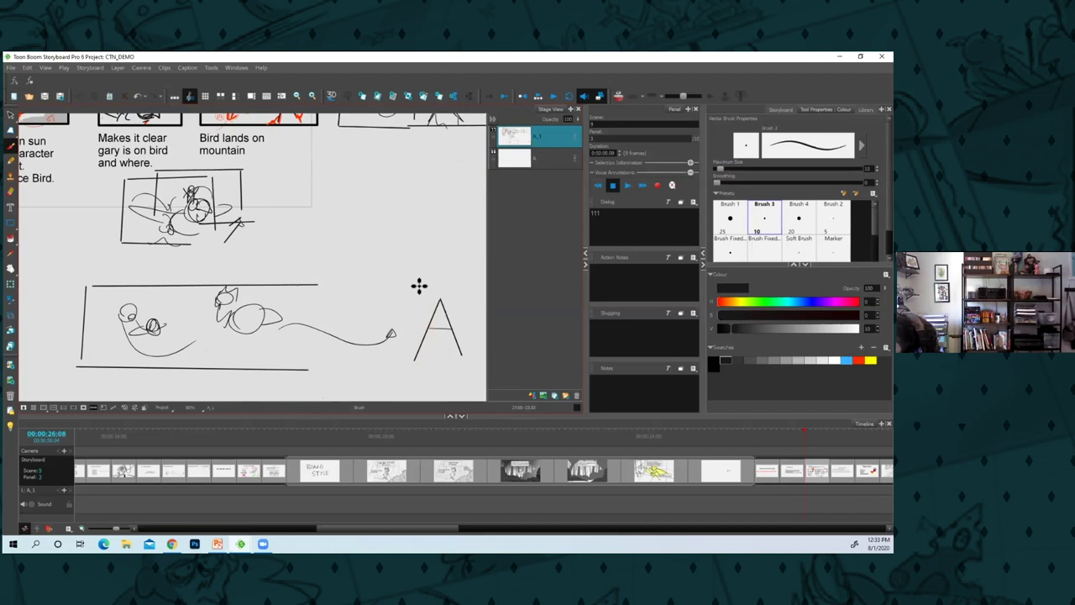
pyautogui.moveTo(299, 284); pyautogui.dragTo(470, 284)
pyautogui.moveTo(471, 284); pyautogui.dragTo(477, 361)
pyautogui.moveTo(303, 370); pyautogui.dragTo(472, 364)
# Sketch the landed bird on top of the peak and add rays around the sun in the wide frame
pyautogui.press('space')
pyautogui.moveTo(477, 373); pyautogui.dragTo(386, 369)
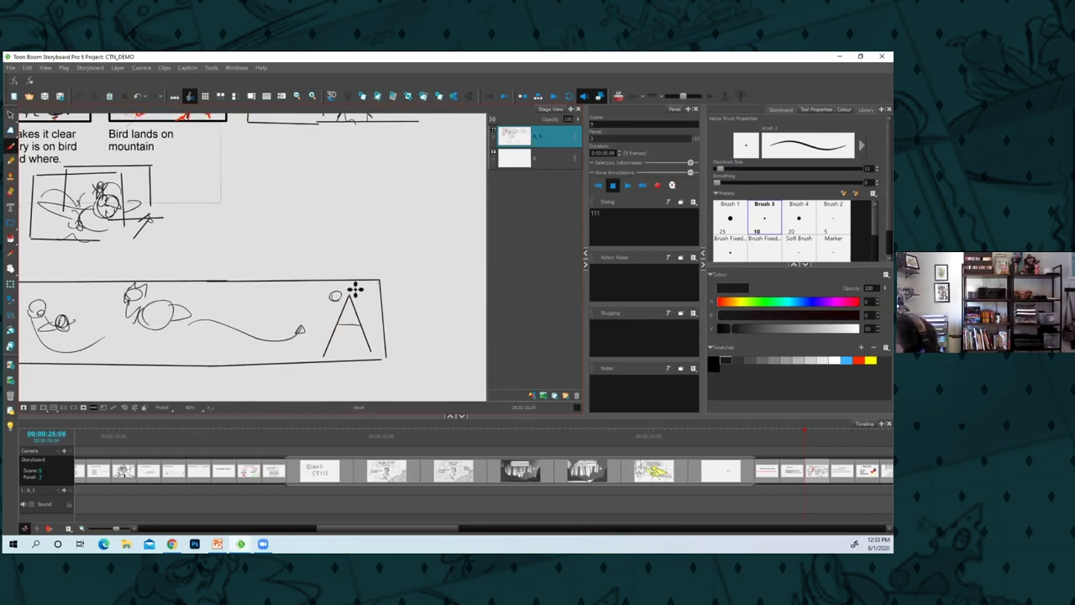
pyautogui.moveTo(347, 277); pyautogui.dragTo(357, 293)
pyautogui.press('space')
pyautogui.moveTo(257, 361); pyautogui.dragTo(307, 354)
pyautogui.press('1')
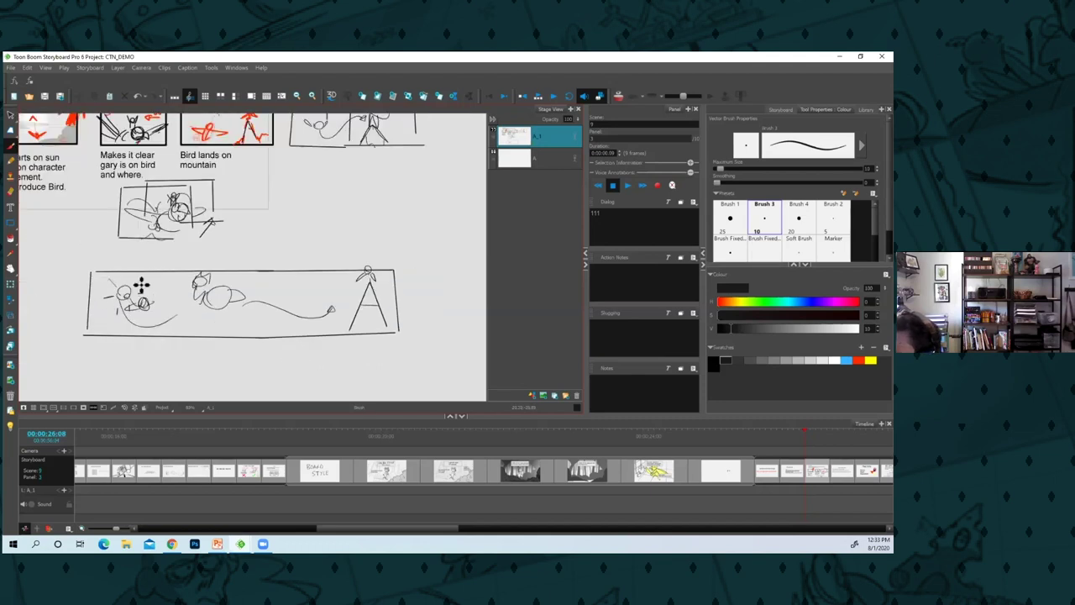
# Select the mountain and its landed bird and lower their tops to fit inside the wide frame
pyautogui.hotkey('alt', 's')
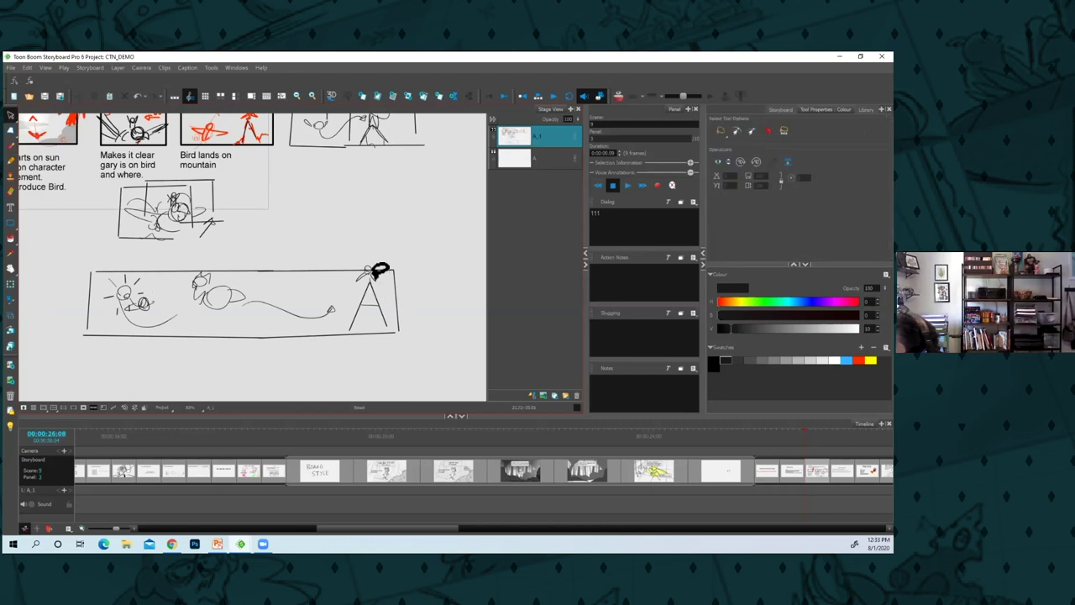
pyautogui.click(363, 296)
pyautogui.keyDown('shift'); pyautogui.click(368, 275); pyautogui.keyUp('shift')
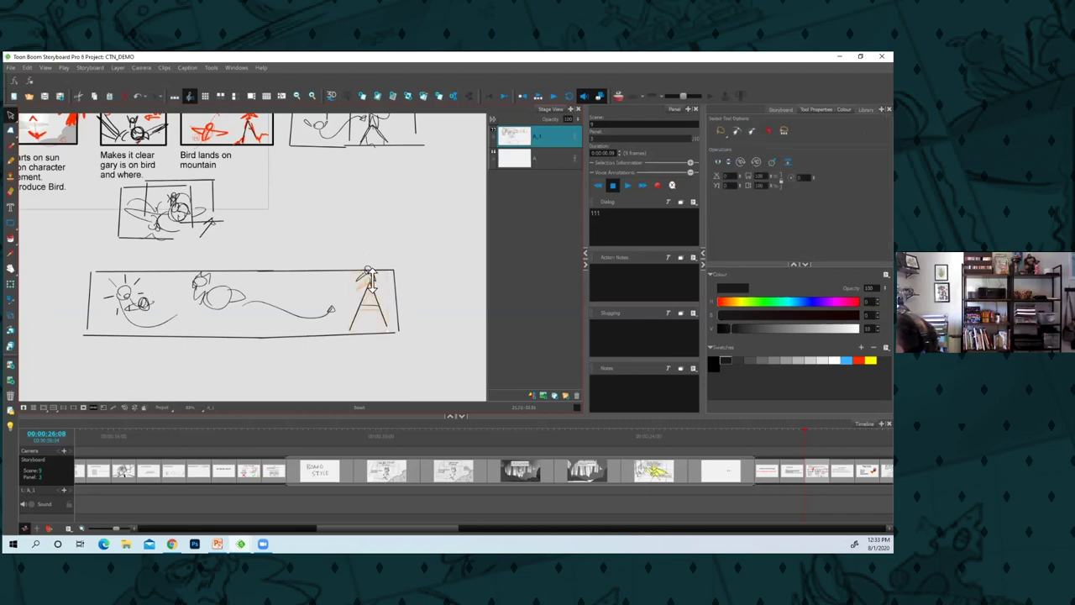
pyautogui.hotkey('alt', 'b')
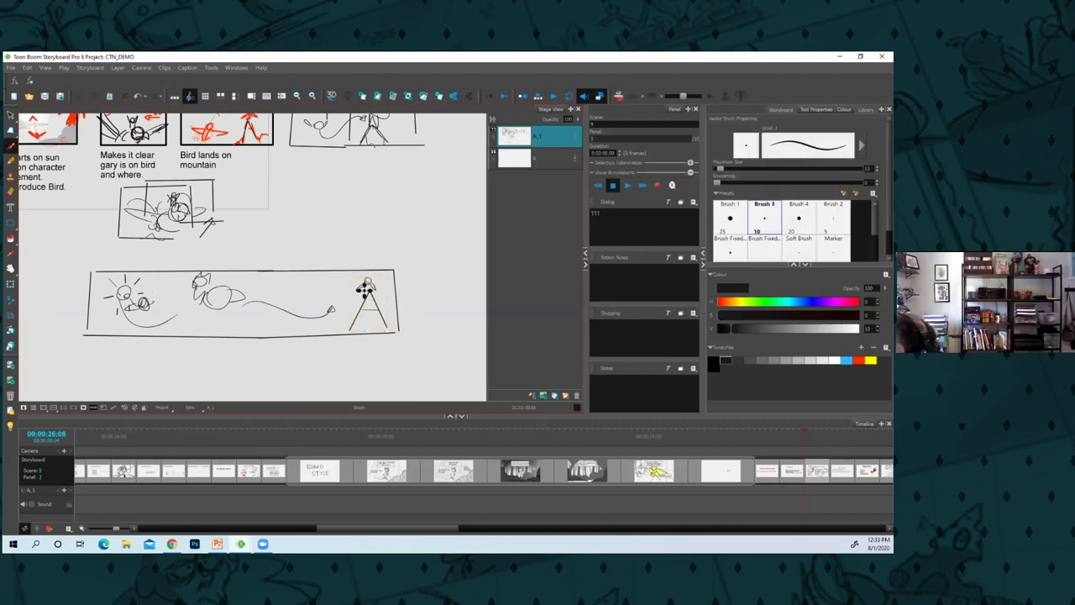
# Add long wing shapes to the middle bird in the wide frame and adjust the bird to fit inside it
pyautogui.moveTo(211, 303); pyautogui.dragTo(213, 307)
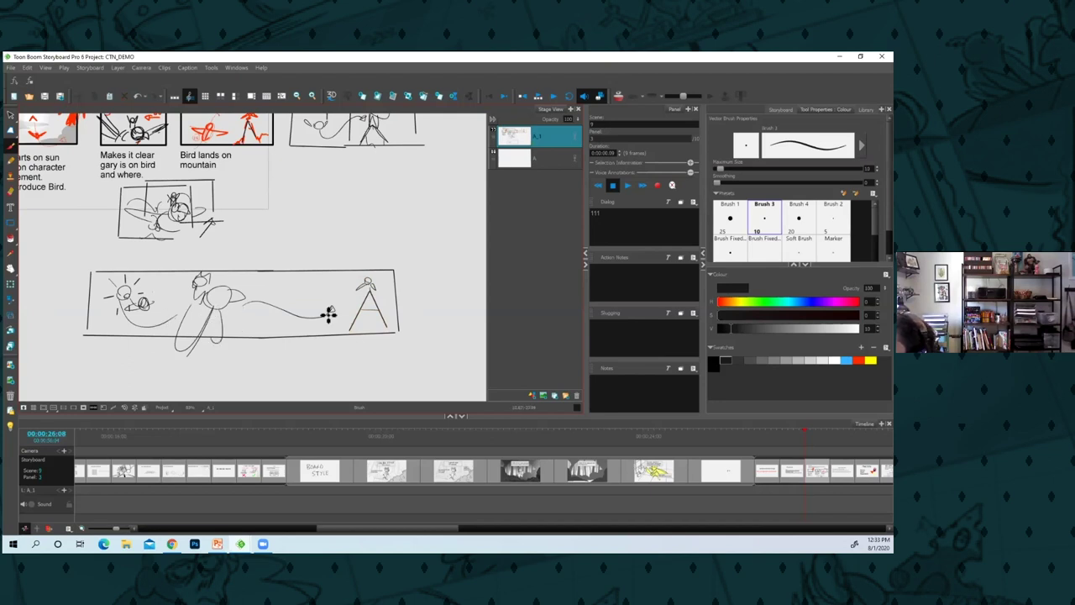
pyautogui.hotkey('alt', 's')
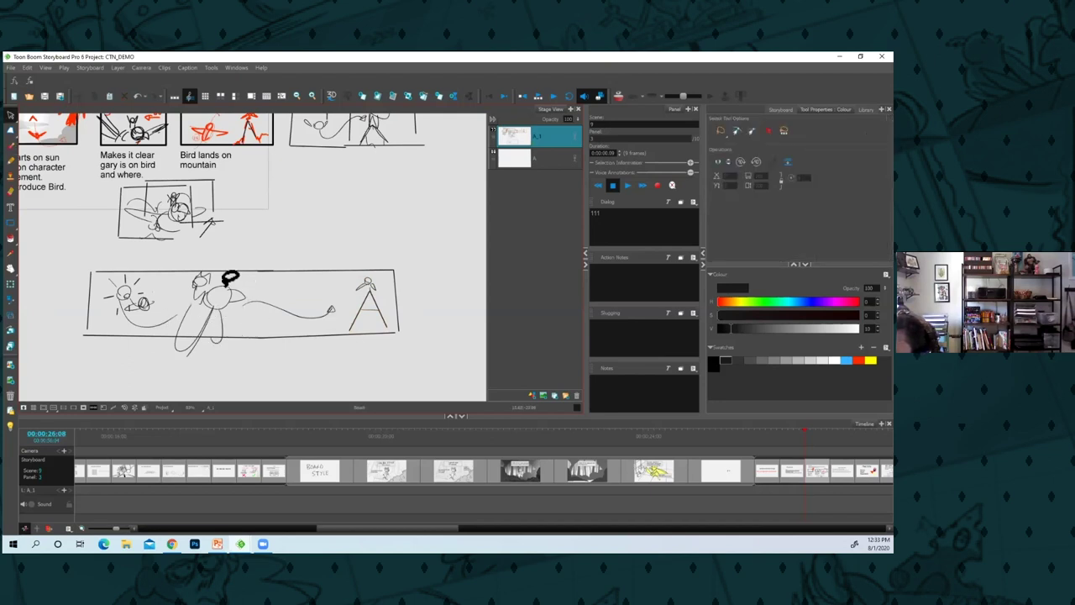
pyautogui.moveTo(226, 276)
pyautogui.mouseDown()
pyautogui.moveTo(186, 315)
pyautogui.moveTo(230, 319)
pyautogui.mouseUp()
pyautogui.hotkey('alt', 'b')
# Compare the three original shot thumbnails and their captions with the alternative sketches and the wide frame below
pyautogui.press('space')
pyautogui.moveTo(289, 289); pyautogui.dragTo(317, 407)
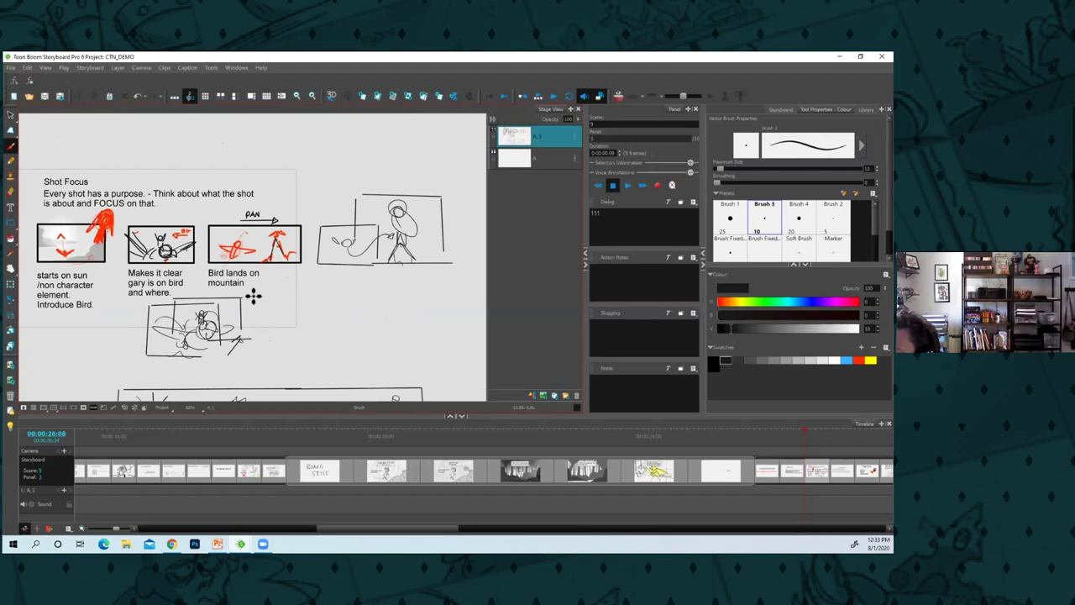
pyautogui.press('space')
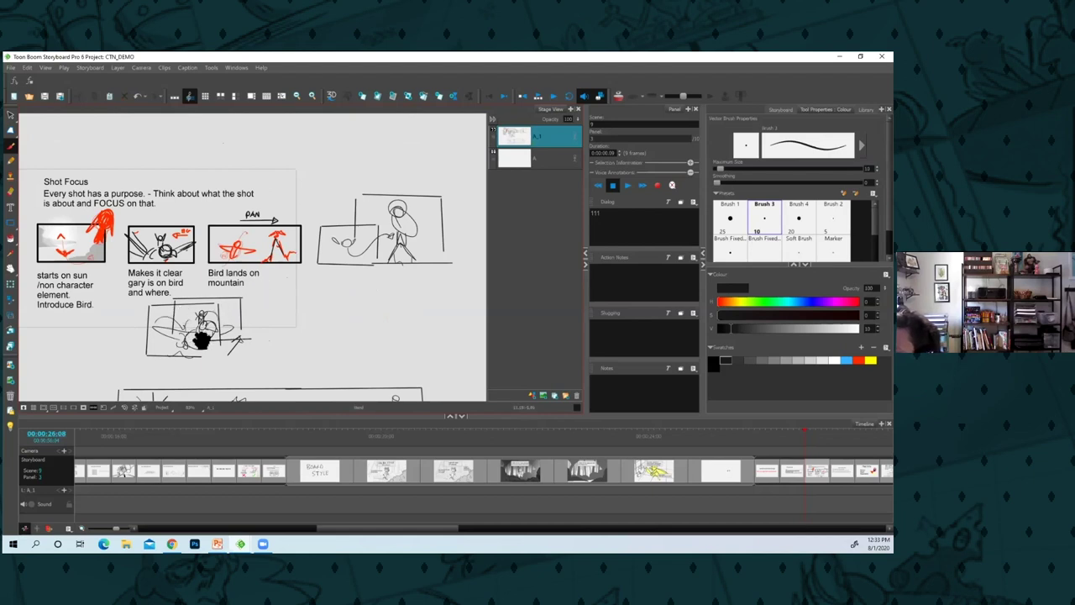
pyautogui.moveTo(201, 339); pyautogui.dragTo(247, 362)
pyautogui.press('space')
pyautogui.moveTo(298, 391); pyautogui.dragTo(268, 291)
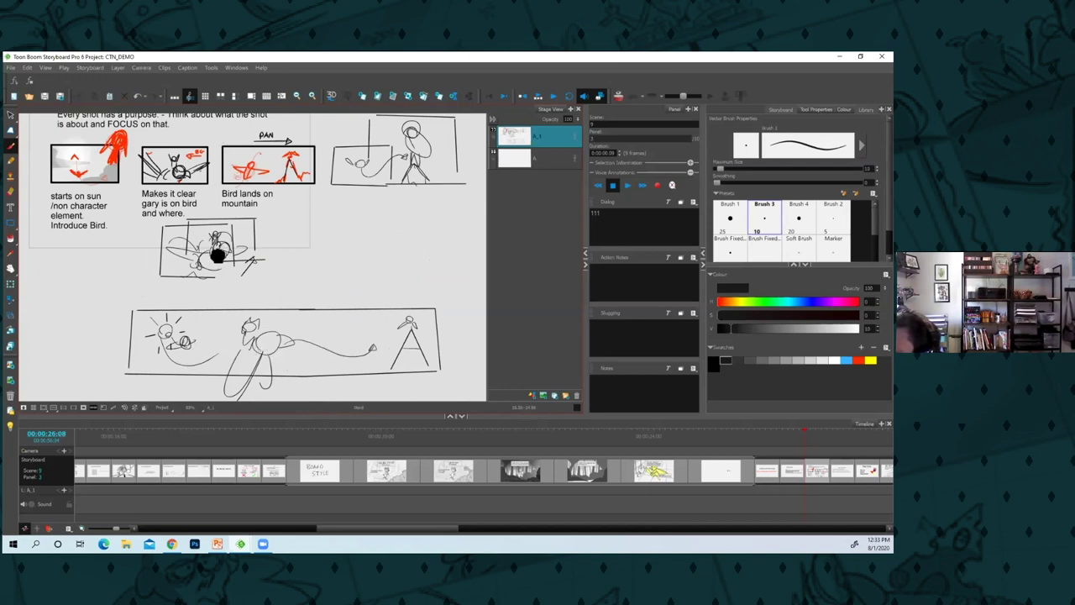
pyautogui.press('space')
pyautogui.moveTo(180, 176); pyautogui.dragTo(259, 298)
pyautogui.press('2')
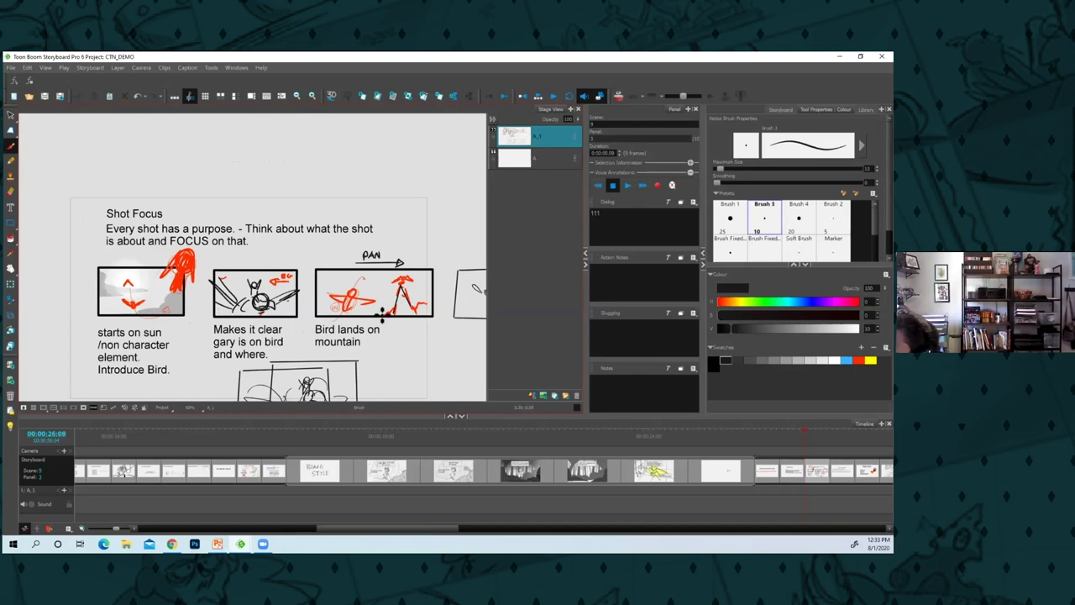
pyautogui.scroll(-4, 361, 361)
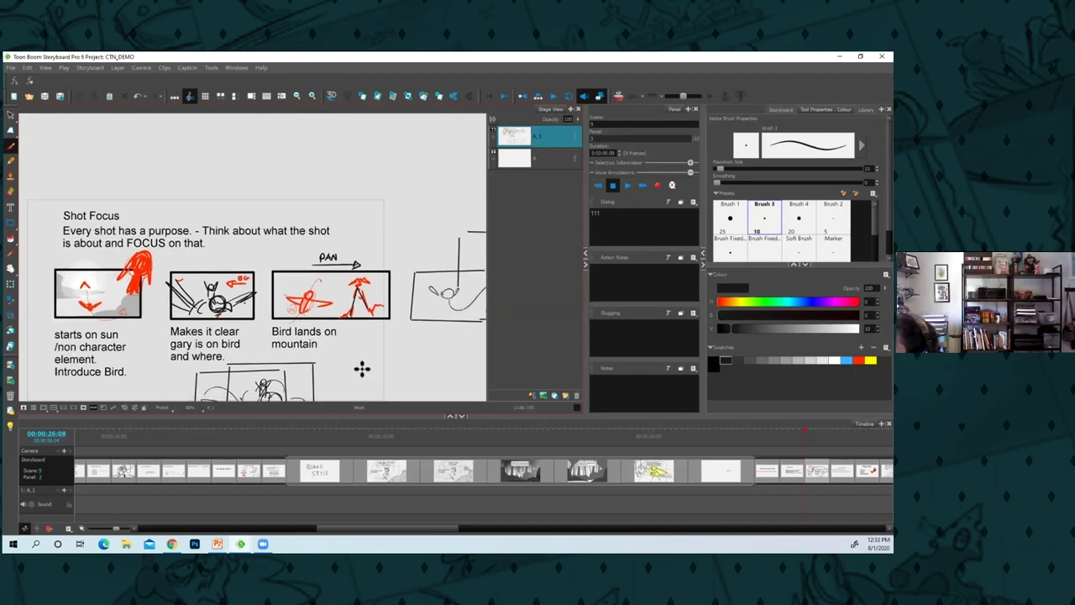
pyautogui.scroll(-3, 357, 374)
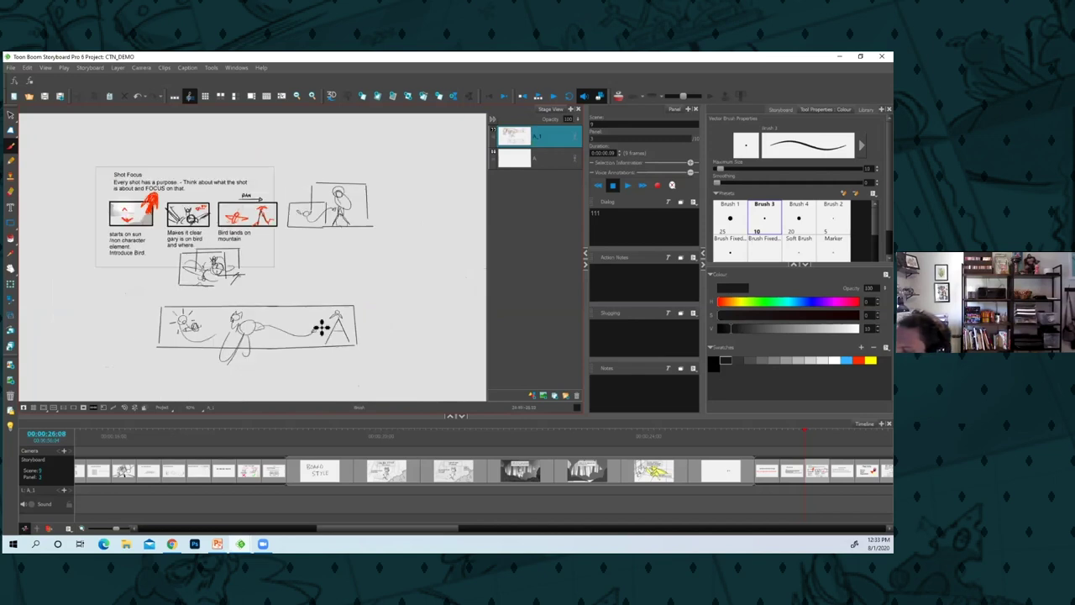
# Review the script on the preceding Shot Focus panel and return to the panel with the thumbnails
pyautogui.press(',')
pyautogui.press(',')
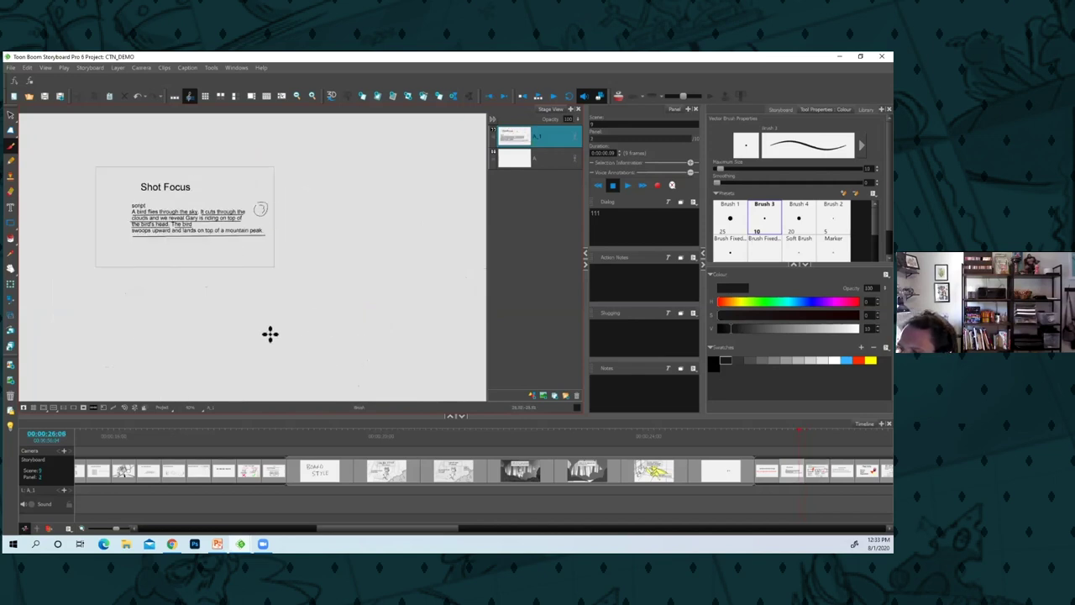
pyautogui.press('f')
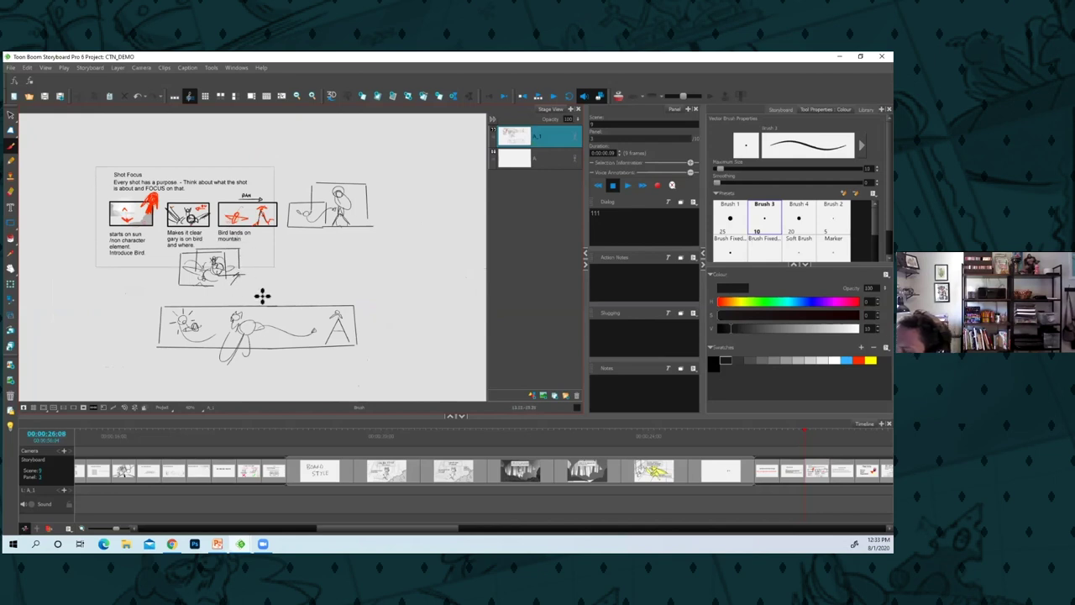
pyautogui.press('d')
pyautogui.press('f')
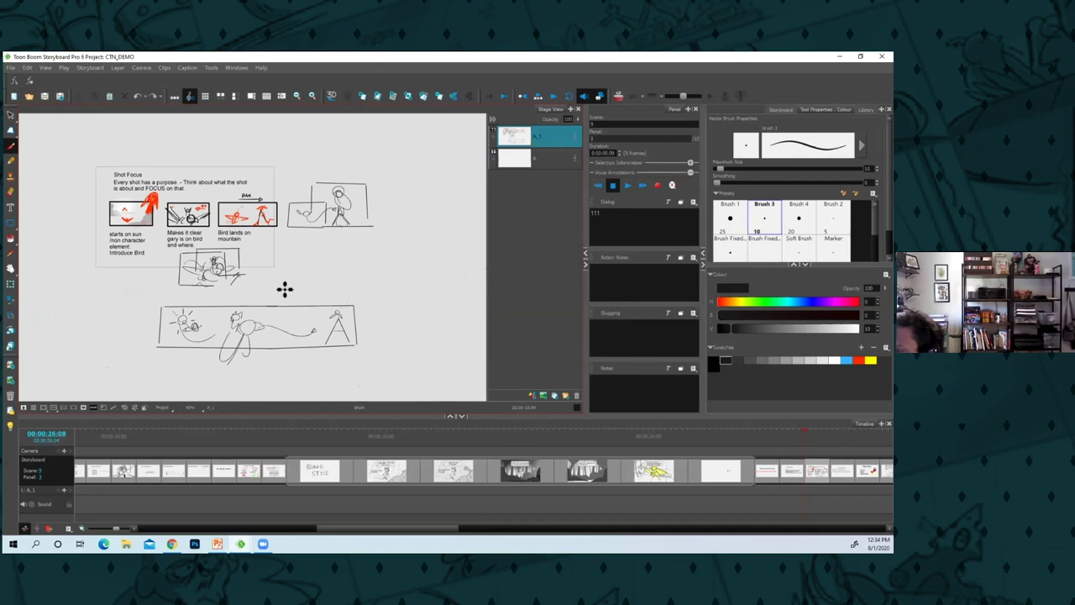
# Draw a new rectangular frame in the empty area below the bird-and-mountain sketch, doubling its bottom edge
pyautogui.moveTo(306, 306)
pyautogui.mouseDown()
pyautogui.moveTo(312, 343)
pyautogui.moveTo(168, 326)
pyautogui.mouseUp()
pyautogui.press('2')
pyautogui.press('2')
pyautogui.press('2')
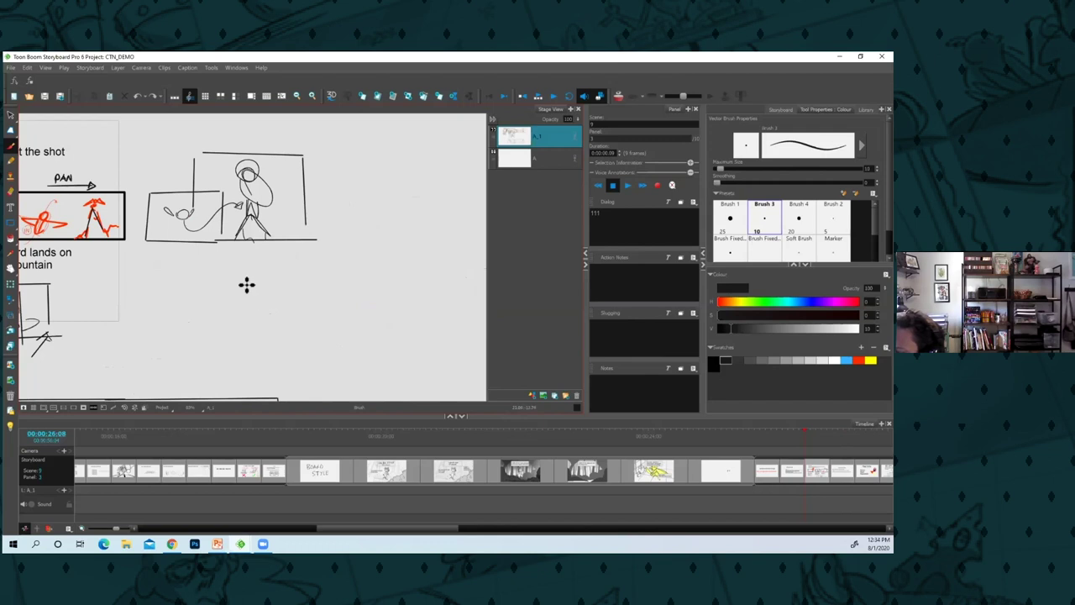
pyautogui.moveTo(245, 284)
pyautogui.mouseDown()
pyautogui.moveTo(246, 360)
pyautogui.moveTo(368, 278)
pyautogui.moveTo(373, 342)
pyautogui.mouseUp()
pyautogui.moveTo(246, 367); pyautogui.dragTo(372, 364)
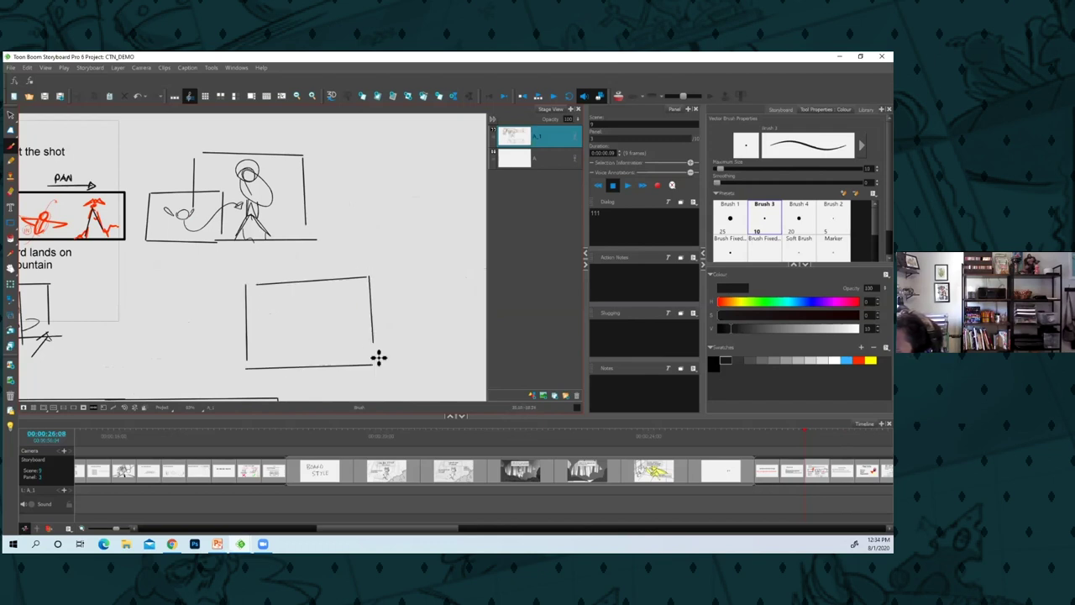
pyautogui.moveTo(243, 371); pyautogui.dragTo(348, 368)
# Sketch a figure with raised arms on a curved mound inside the new frame and surround it with cloud shapes
pyautogui.moveTo(307, 319)
pyautogui.mouseDown()
pyautogui.moveTo(301, 349)
pyautogui.moveTo(310, 350)
pyautogui.moveTo(300, 328)
pyautogui.mouseUp()
pyautogui.moveTo(322, 316); pyautogui.dragTo(313, 330)
pyautogui.moveTo(339, 364)
pyautogui.mouseDown()
pyautogui.moveTo(284, 363)
pyautogui.moveTo(337, 371)
pyautogui.moveTo(288, 349)
pyautogui.moveTo(257, 368)
pyautogui.moveTo(285, 356)
pyautogui.mouseUp()
pyautogui.moveTo(280, 298)
pyautogui.mouseDown()
pyautogui.moveTo(266, 312)
pyautogui.moveTo(256, 288)
pyautogui.mouseUp()
pyautogui.moveTo(351, 285); pyautogui.dragTo(368, 338)
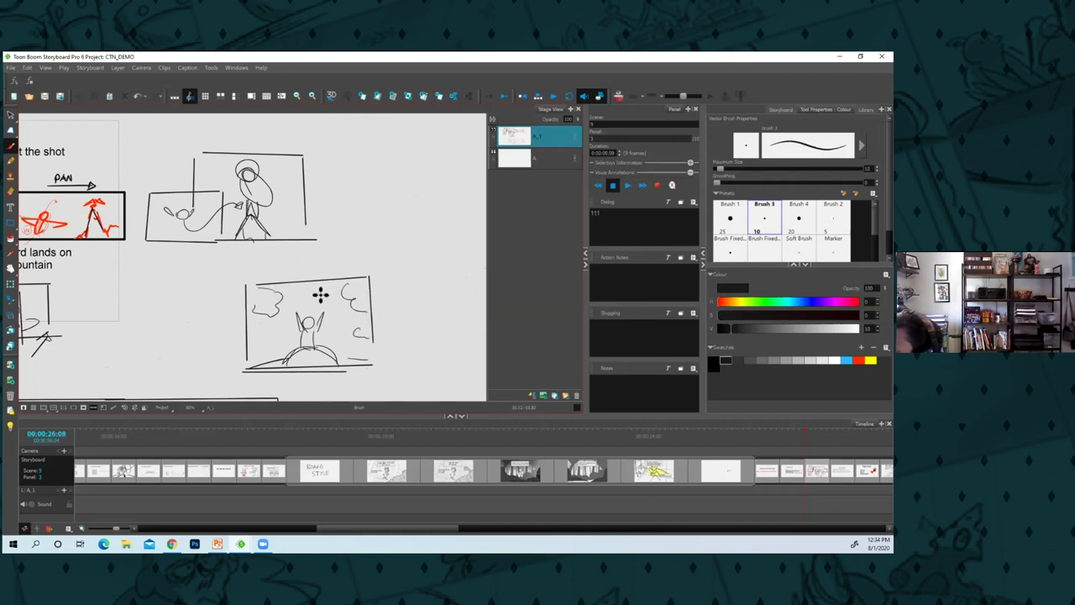
pyautogui.moveTo(282, 343)
pyautogui.mouseDown()
pyautogui.moveTo(263, 336)
pyautogui.moveTo(263, 353)
pyautogui.mouseUp()
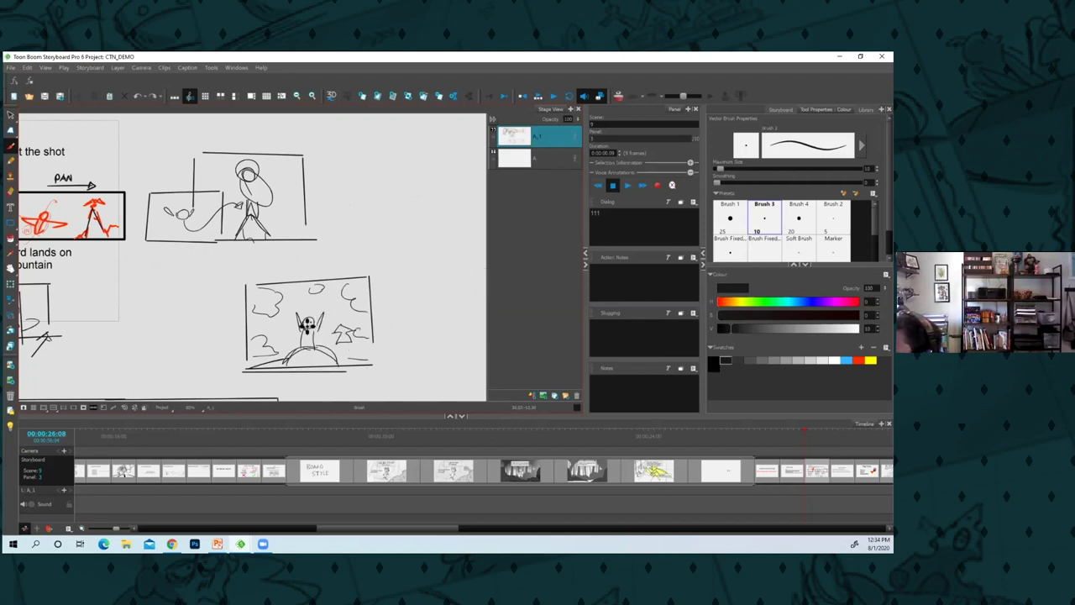
# Delete the raised arm strokes, redraw the figure's arms, and add an oval over the cloud in the frame's upper right
pyautogui.hotkey('alt', 't')
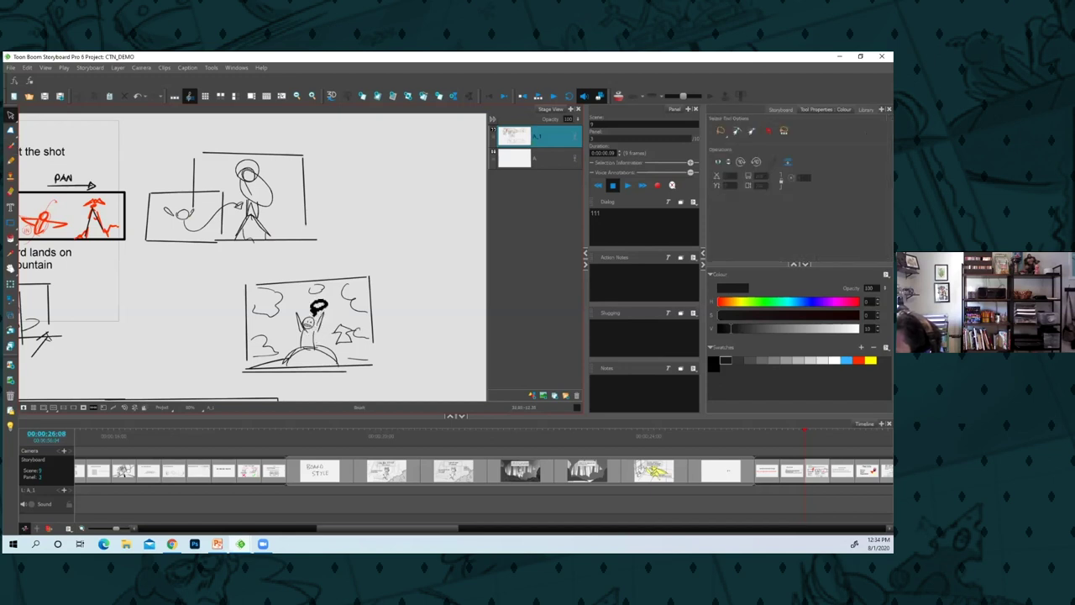
pyautogui.press('Delete')
pyautogui.moveTo(314, 315); pyautogui.dragTo(337, 310)
pyautogui.hotkey('alt', 'b')
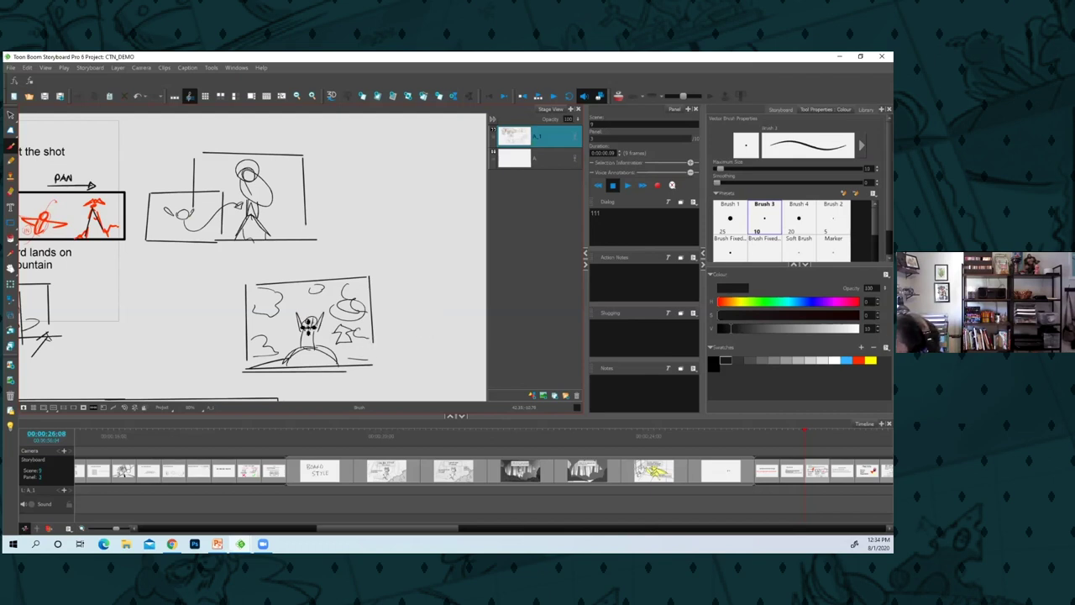
# Compare the new cloud frame with the original thumbnails and the wide frame
pyautogui.press('1')
pyautogui.press('1')
pyautogui.press('1')
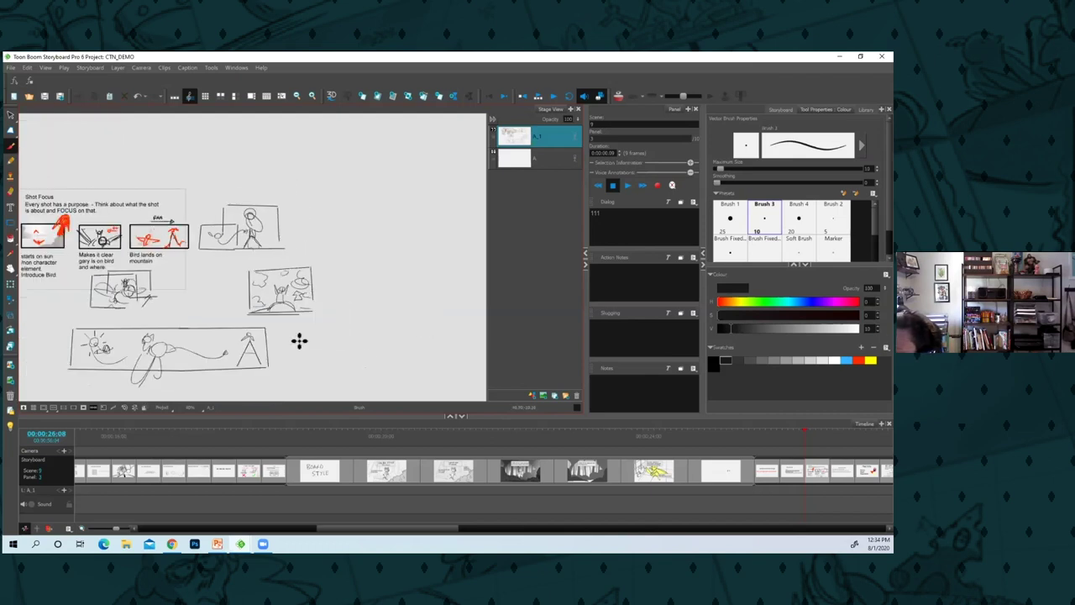
pyautogui.hotkey('alt', 's')
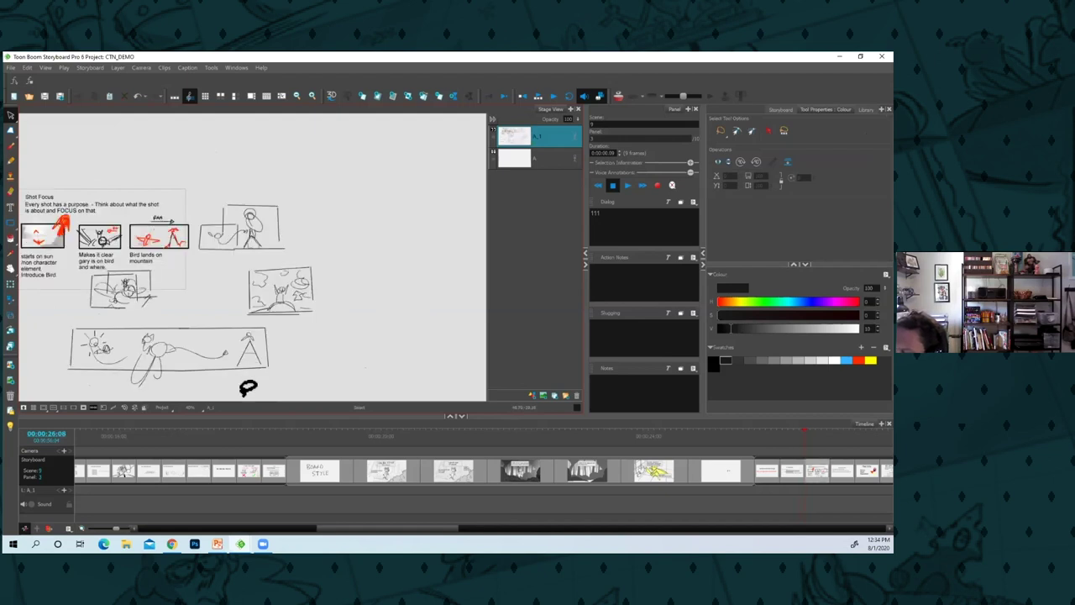
pyautogui.moveTo(235, 335); pyautogui.dragTo(312, 362)
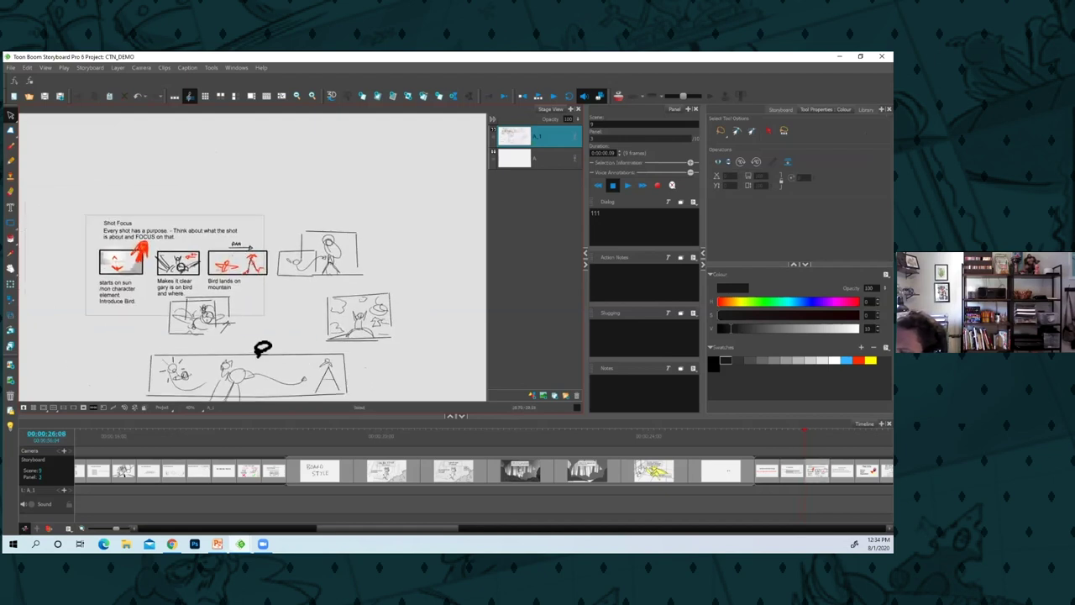
pyautogui.press('1')
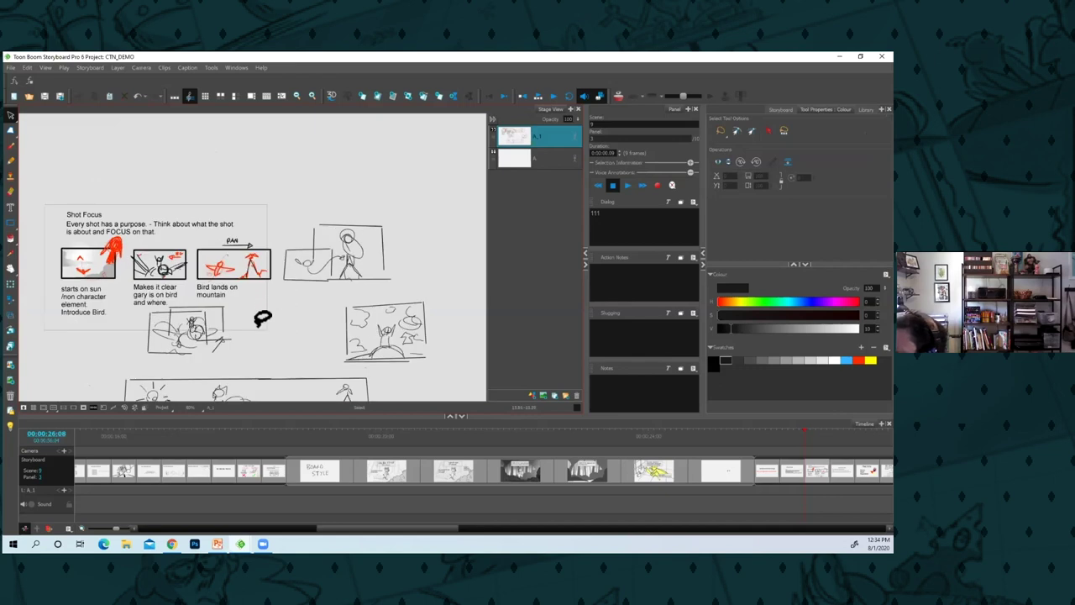